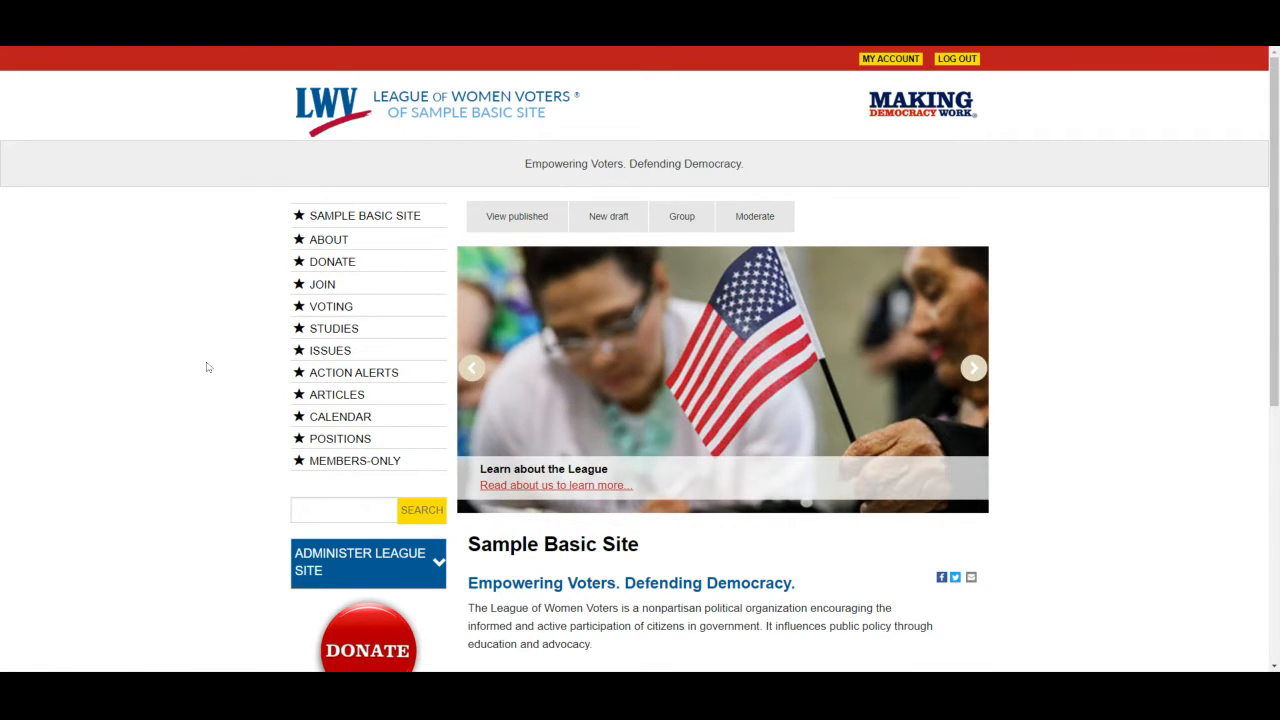
# Step: Open the file management page from the Sample Basic Site's administration options
pyautogui.scroll(-1, 241, 367)
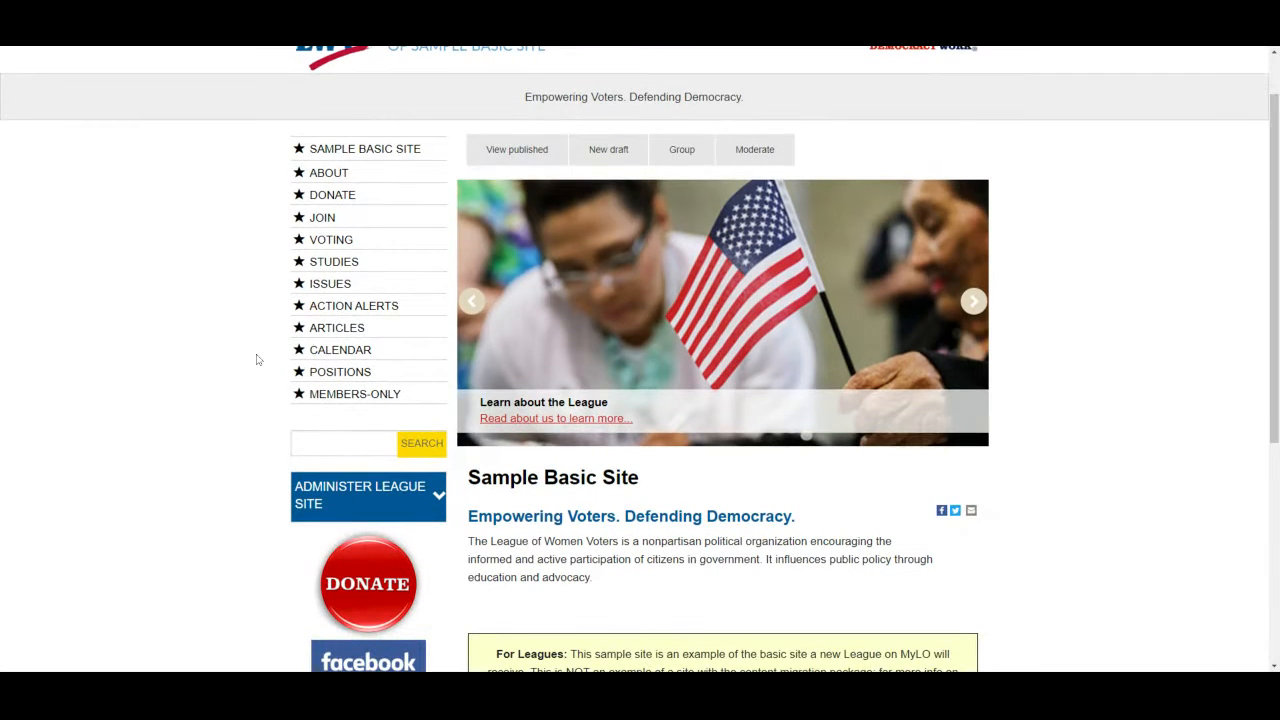
pyautogui.scroll(-1, 262, 360)
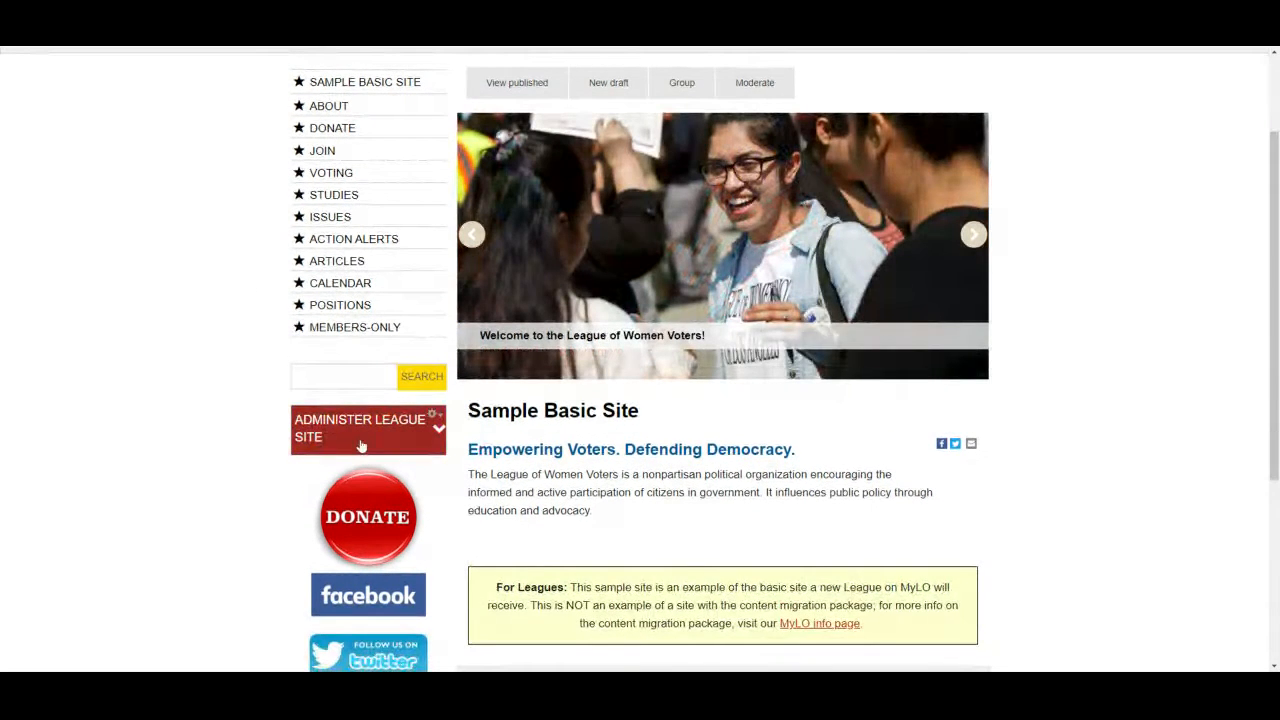
pyautogui.click(362, 446)
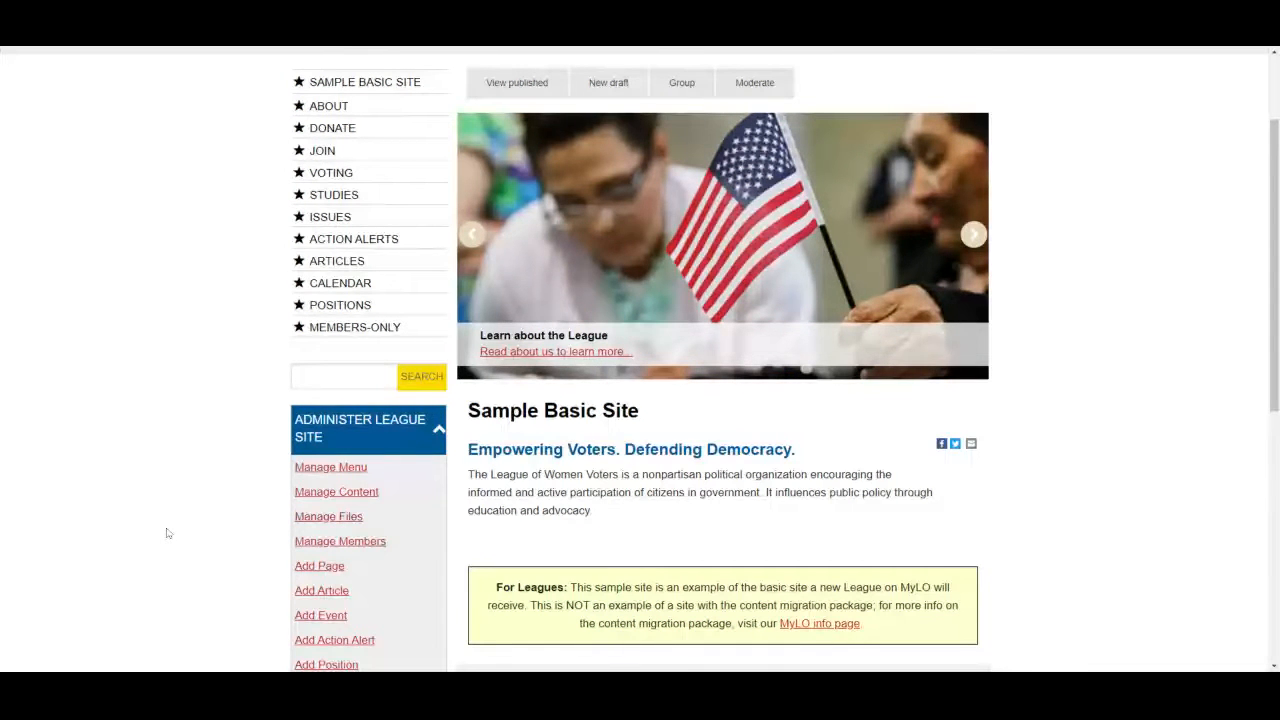
pyautogui.click(328, 517)
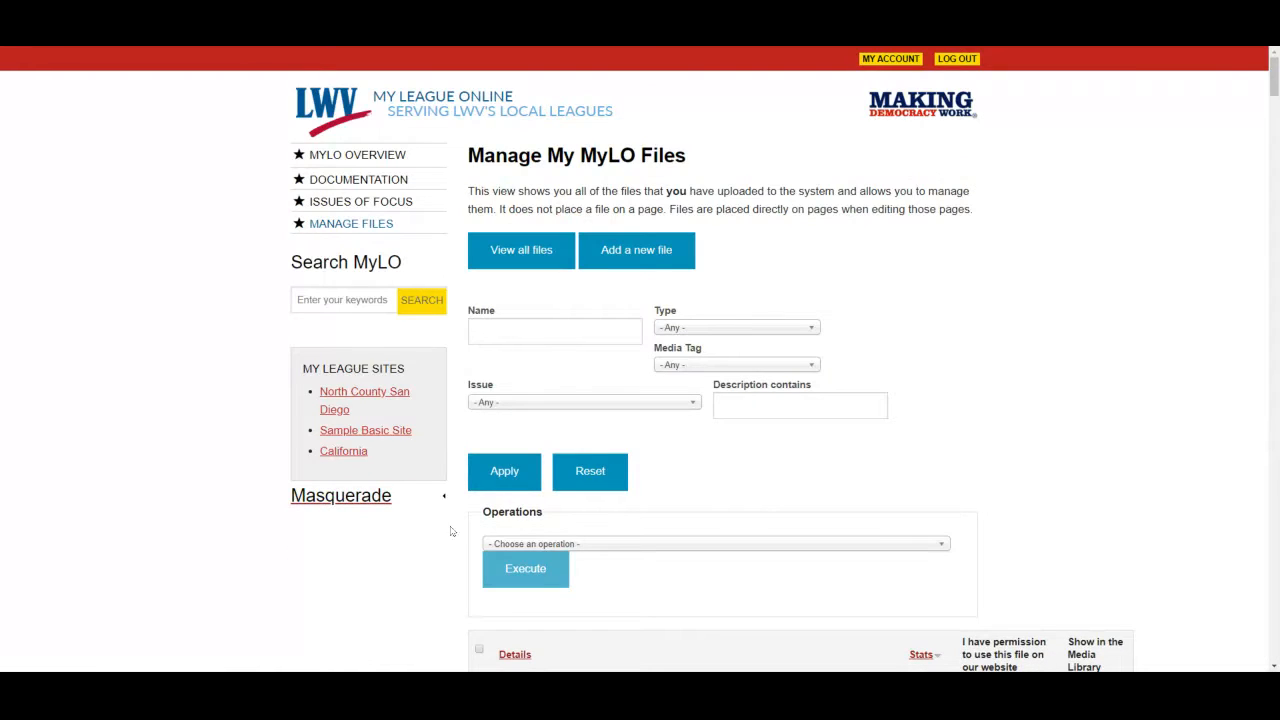
# Step: Add Staples Order Confirmation Page.pdf as a new file, stored with public local files served by the webserver
pyautogui.click(650, 262)
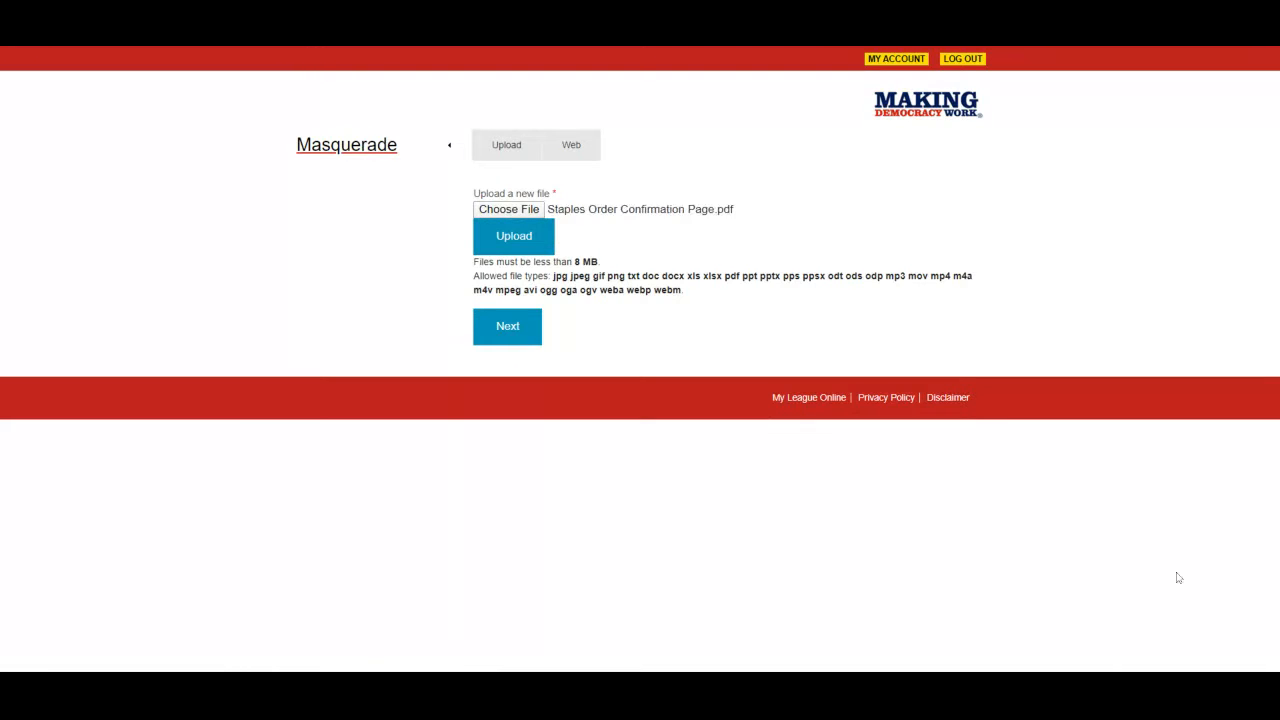
pyautogui.click(510, 342)
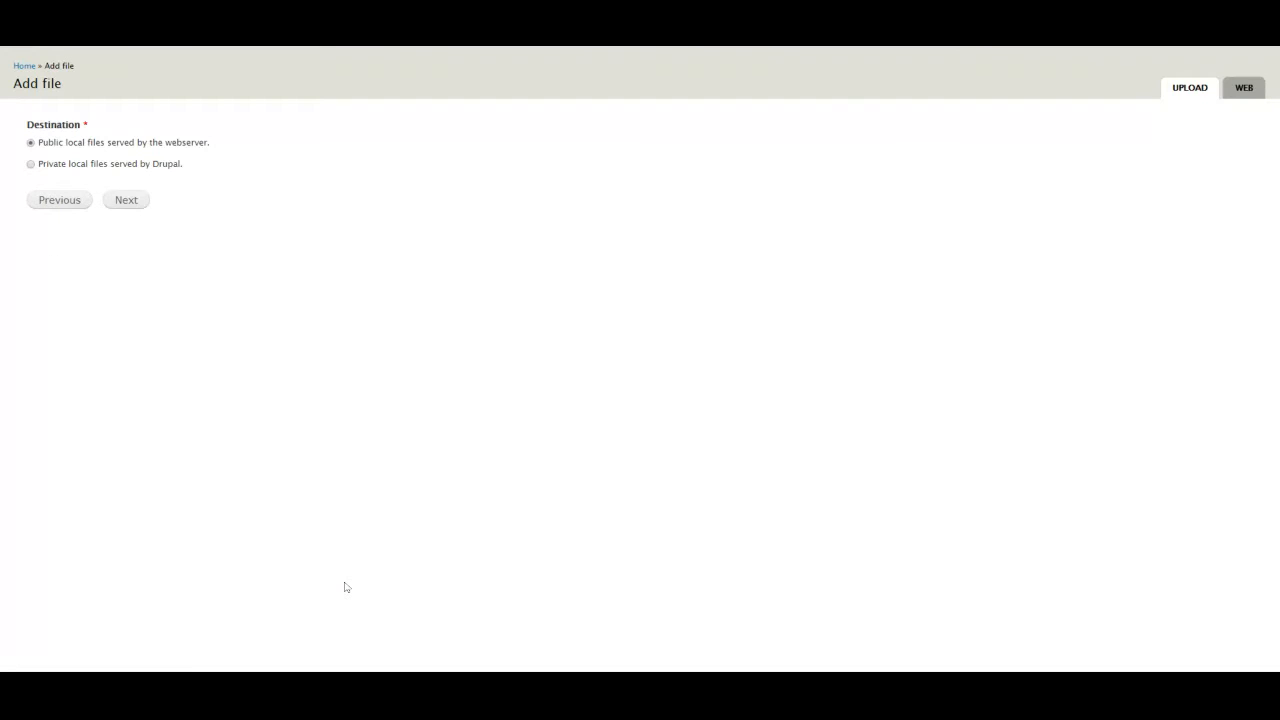
pyautogui.click(131, 202)
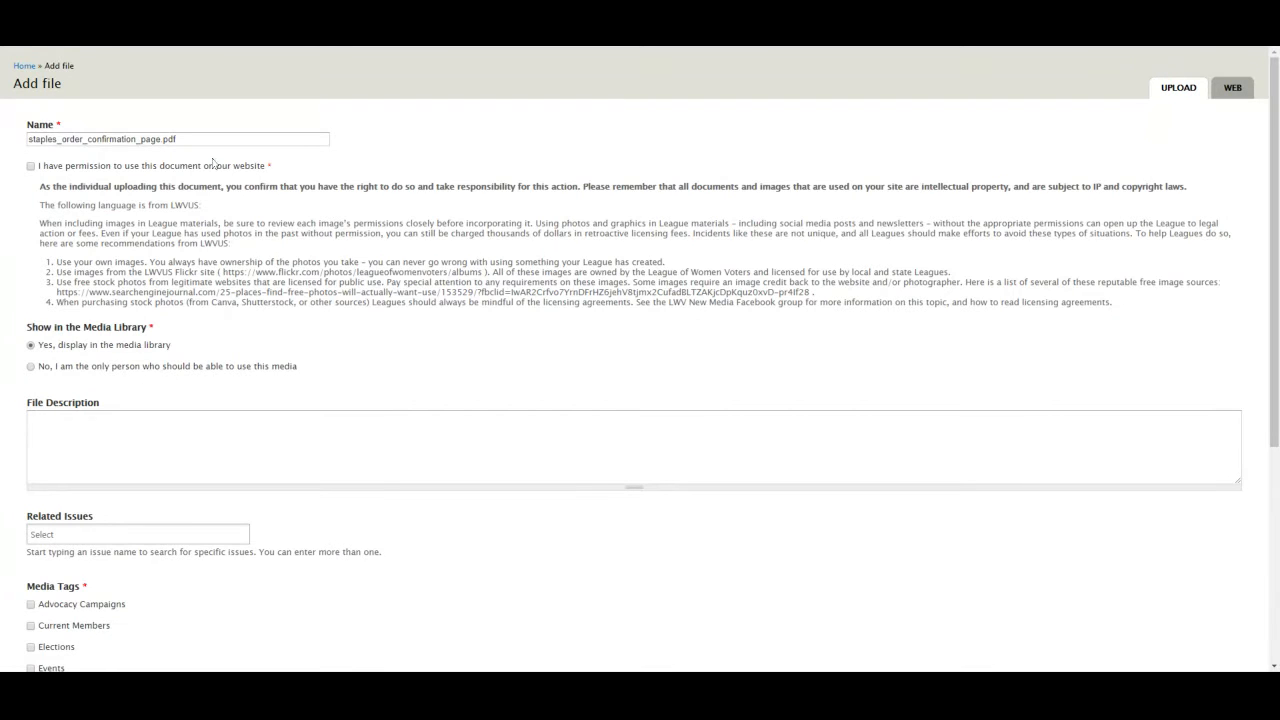
# Step: Name the file "Demo File Upload" and confirm permission to use the document on the website
pyautogui.moveTo(186, 139); pyautogui.dragTo(2, 141)
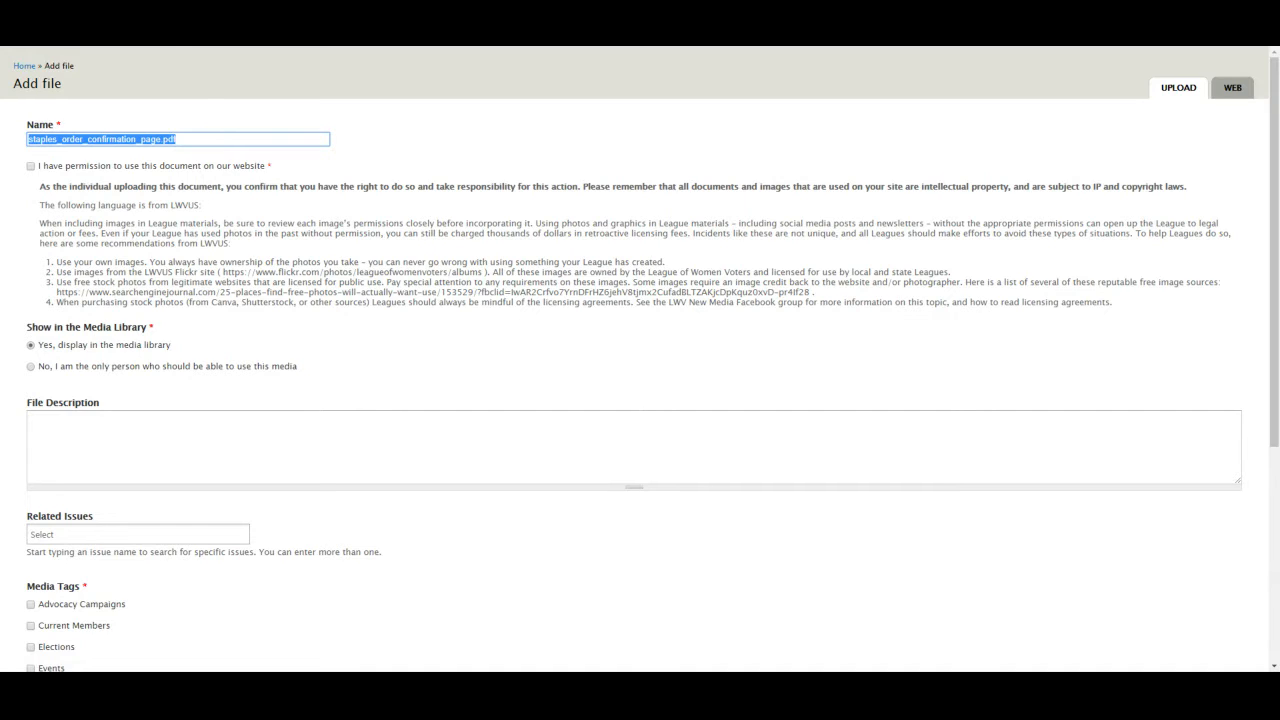
pyautogui.write('Demo File')
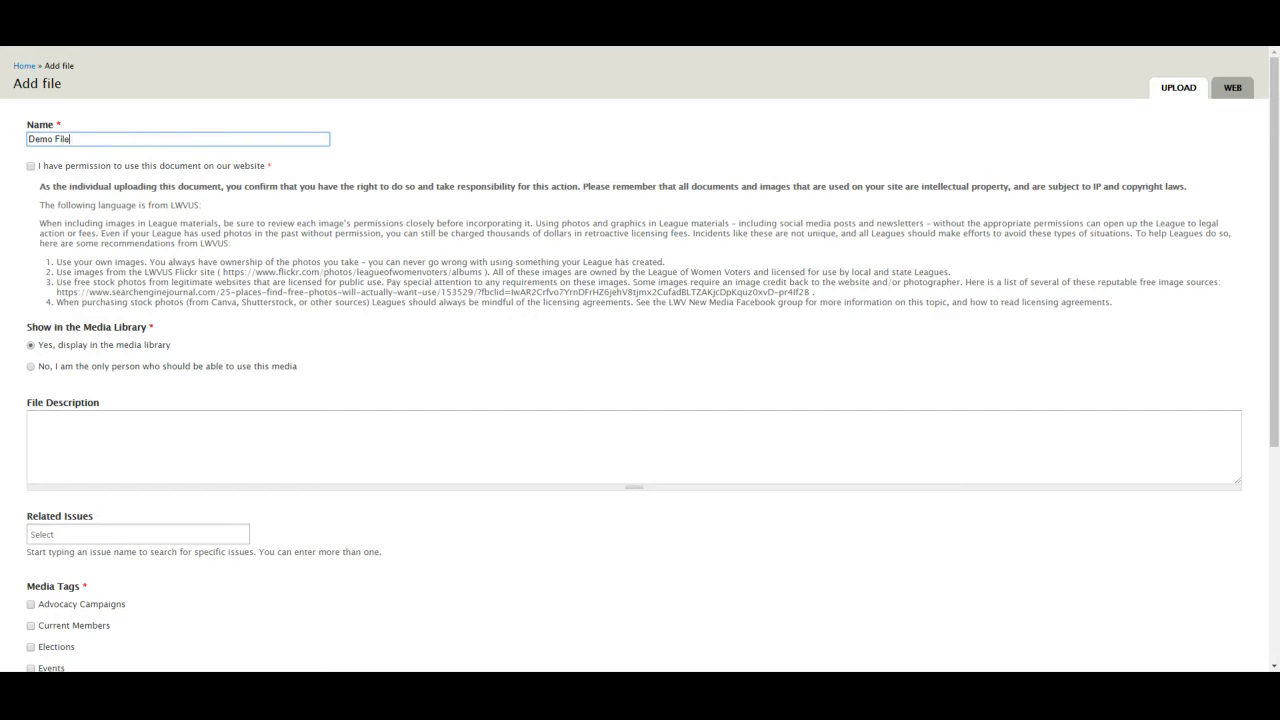
pyautogui.write(' Upload')
pyautogui.click(31, 166)
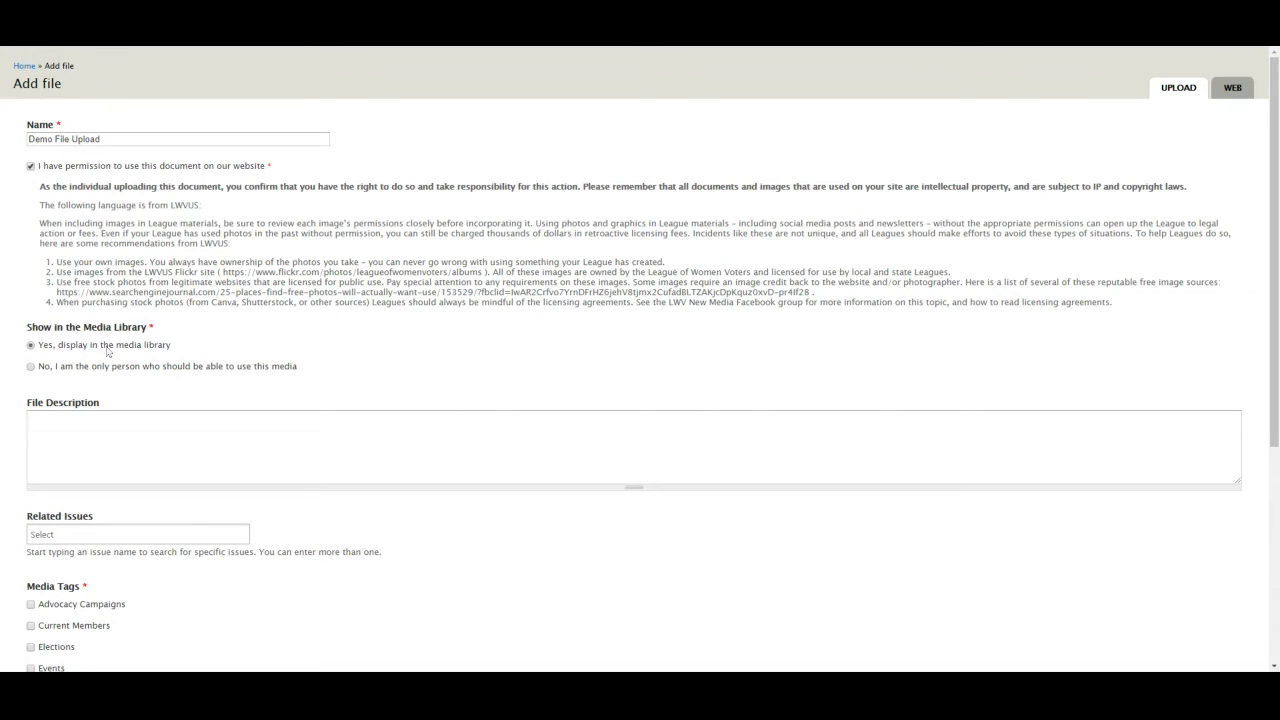
# Step: Set the file to display in the media library and describe it as "demo file, voter"
pyautogui.click(31, 367)
pyautogui.click(30, 345)
pyautogui.click(29, 420)
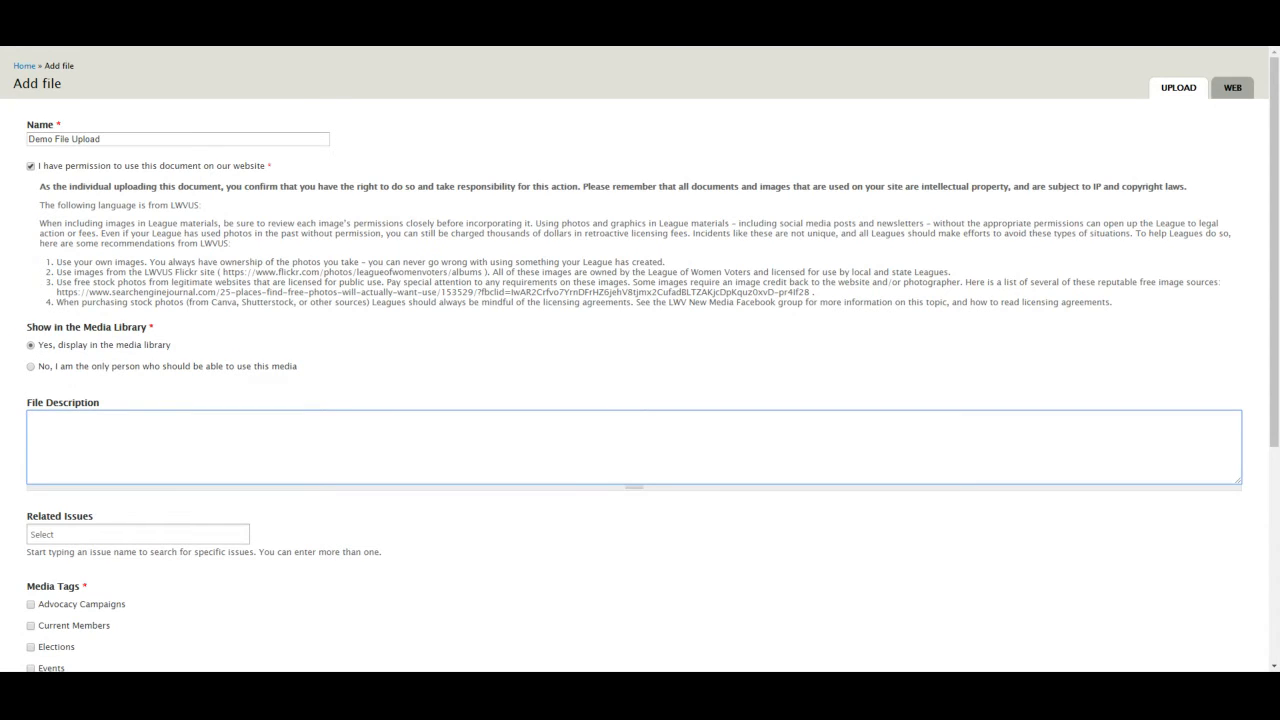
pyautogui.write('demo file')
pyautogui.write('.')
pyautogui.write(' voter')
# Step: Look through the related issues available for the file without selecting any
pyautogui.scroll(-4, 38, 240)
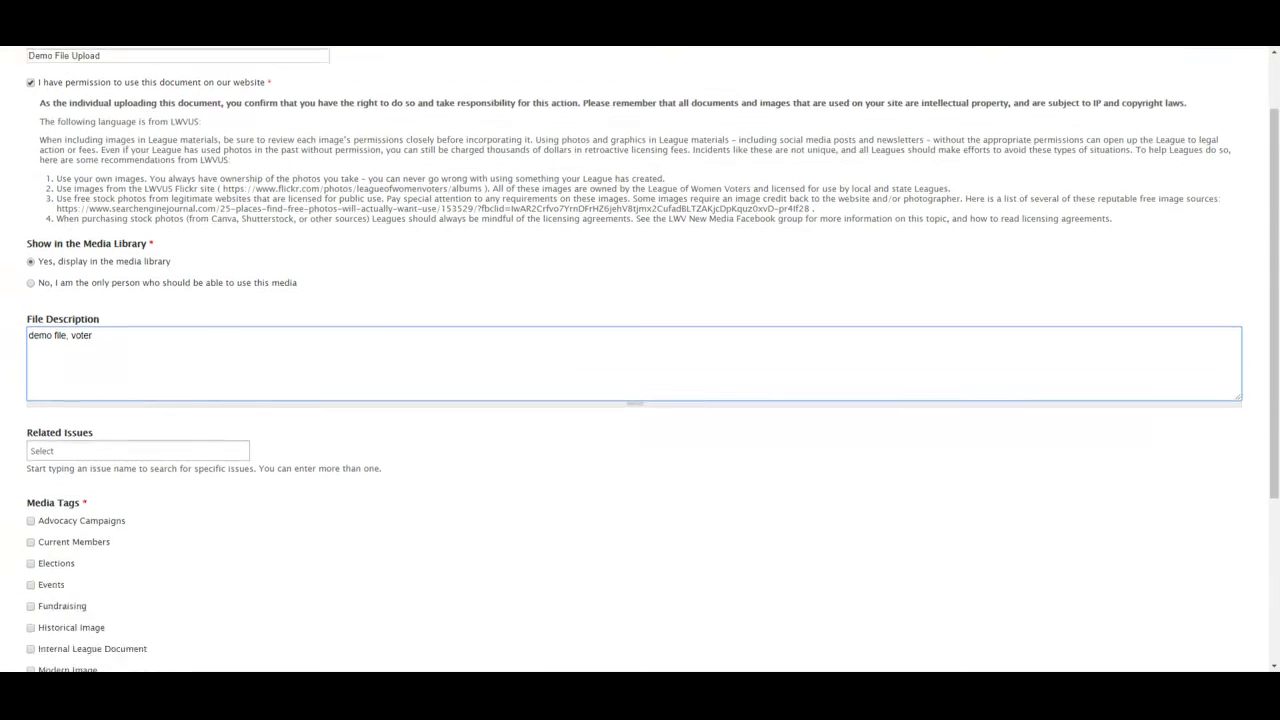
pyautogui.click(80, 190)
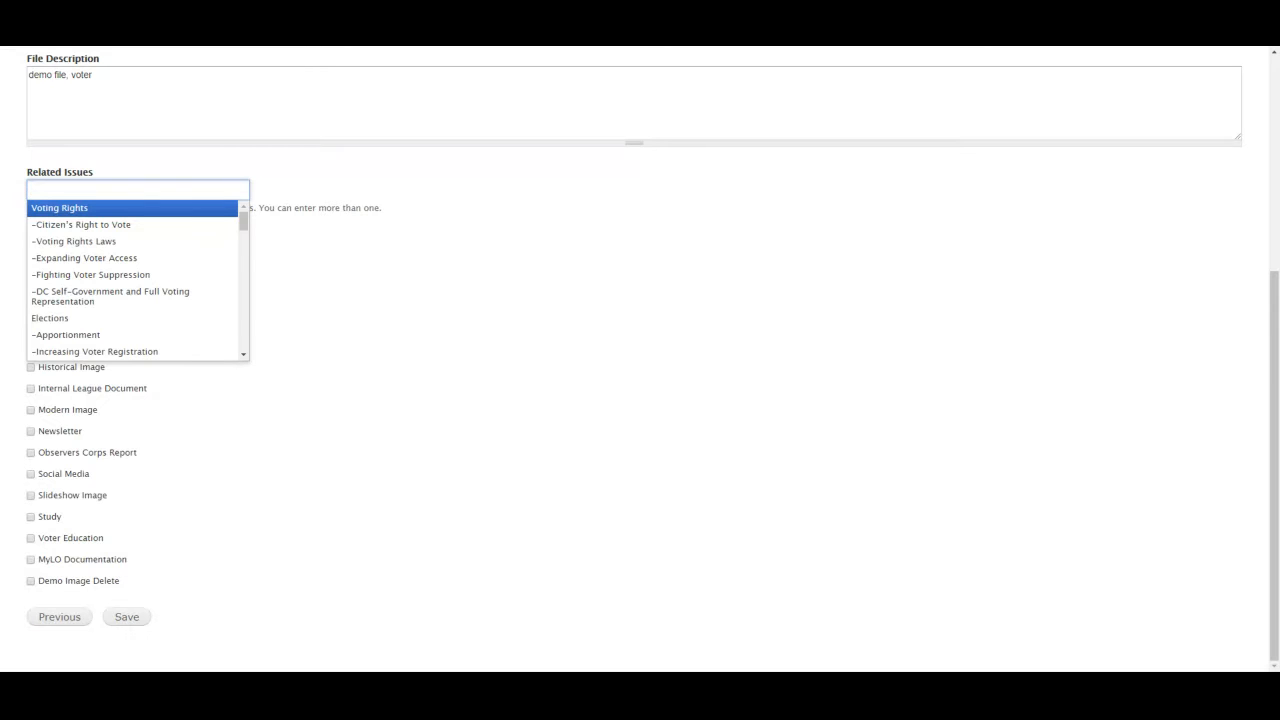
pyautogui.scroll(-8, 145, 262)
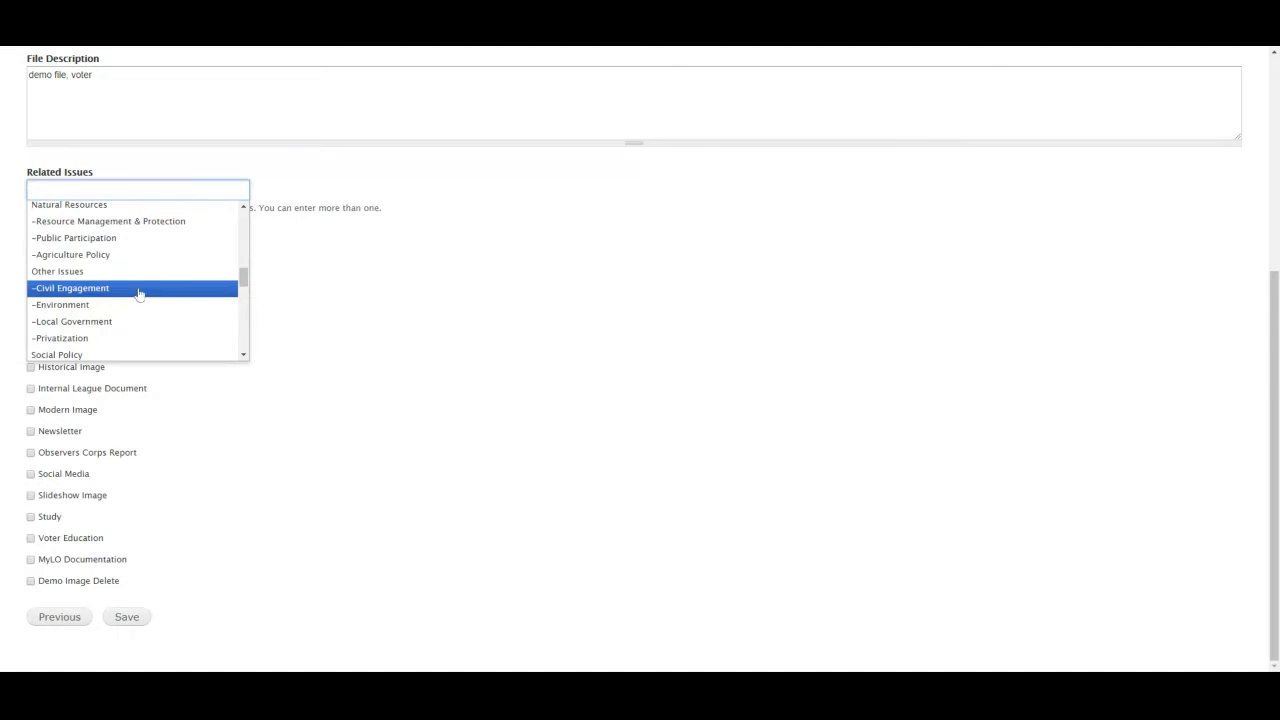
pyautogui.scroll(-5, 136, 290)
pyautogui.scroll(-2, 138, 295)
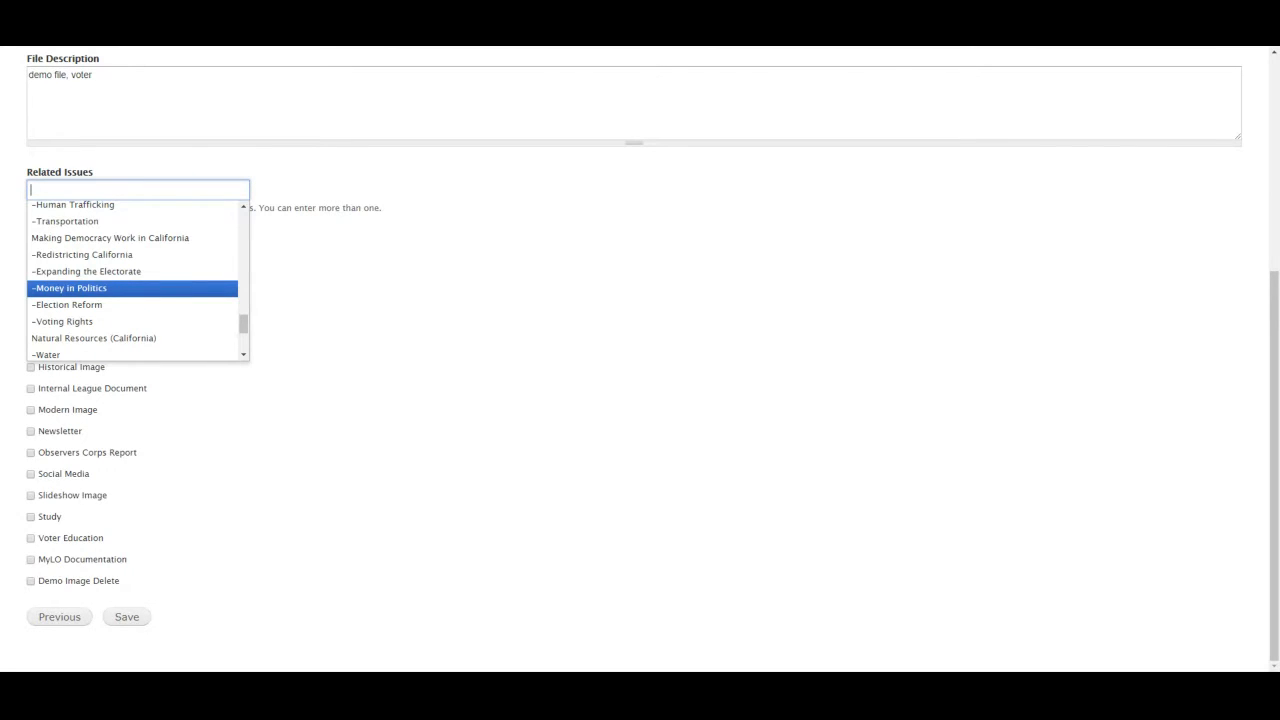
pyautogui.click(268, 280)
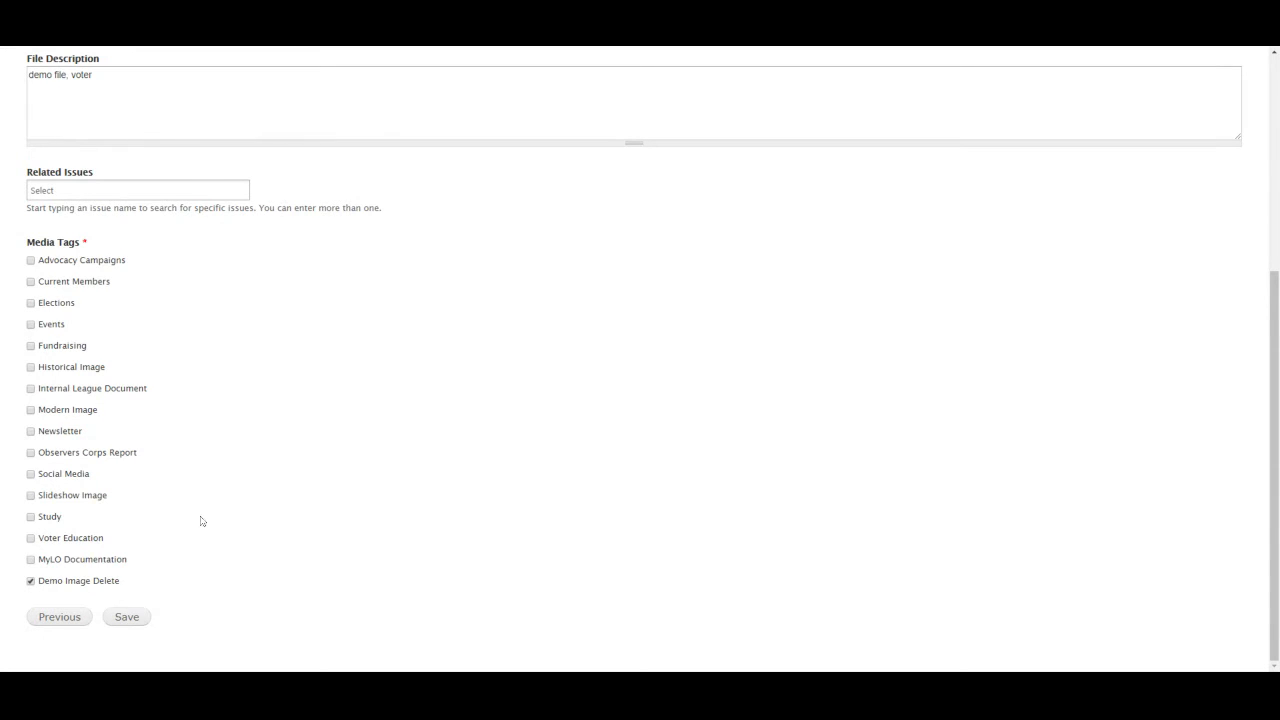
# Step: Assign the Demo Image Delete media tag, review the file's details and save the file
pyautogui.scroll(3, 203, 520)
pyautogui.scroll(1, 196, 528)
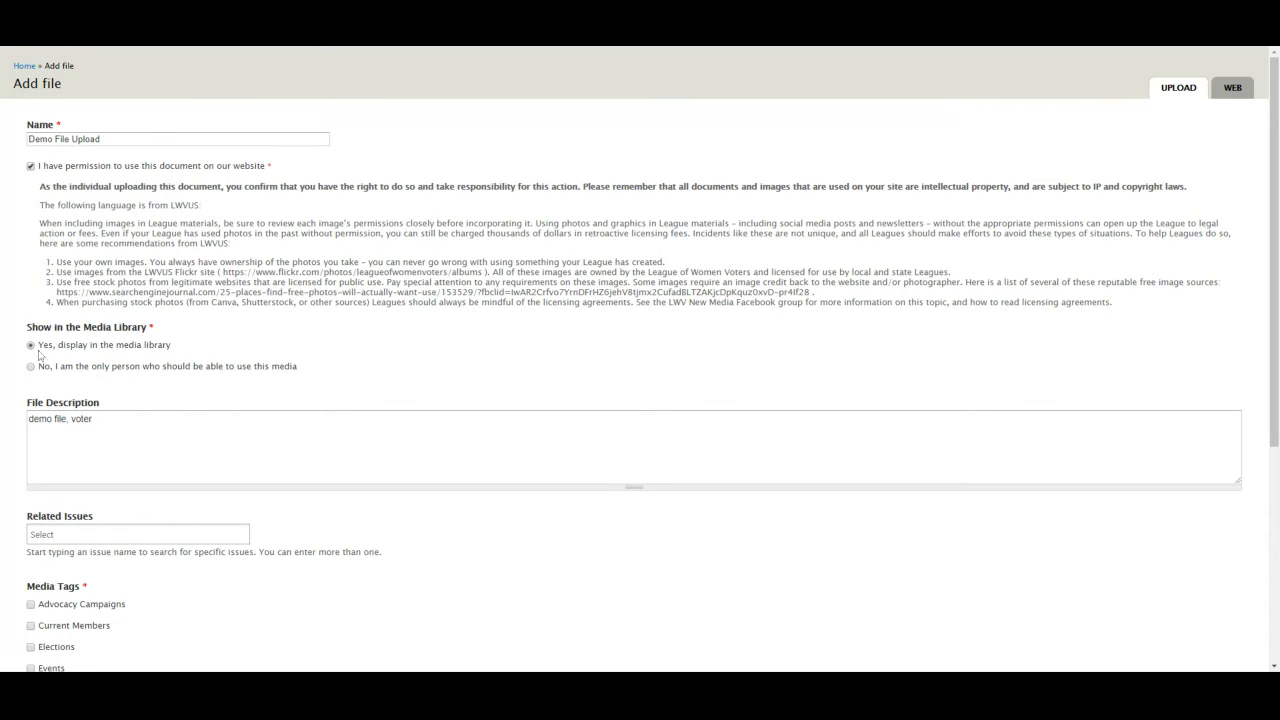
pyautogui.scroll(-3, 125, 352)
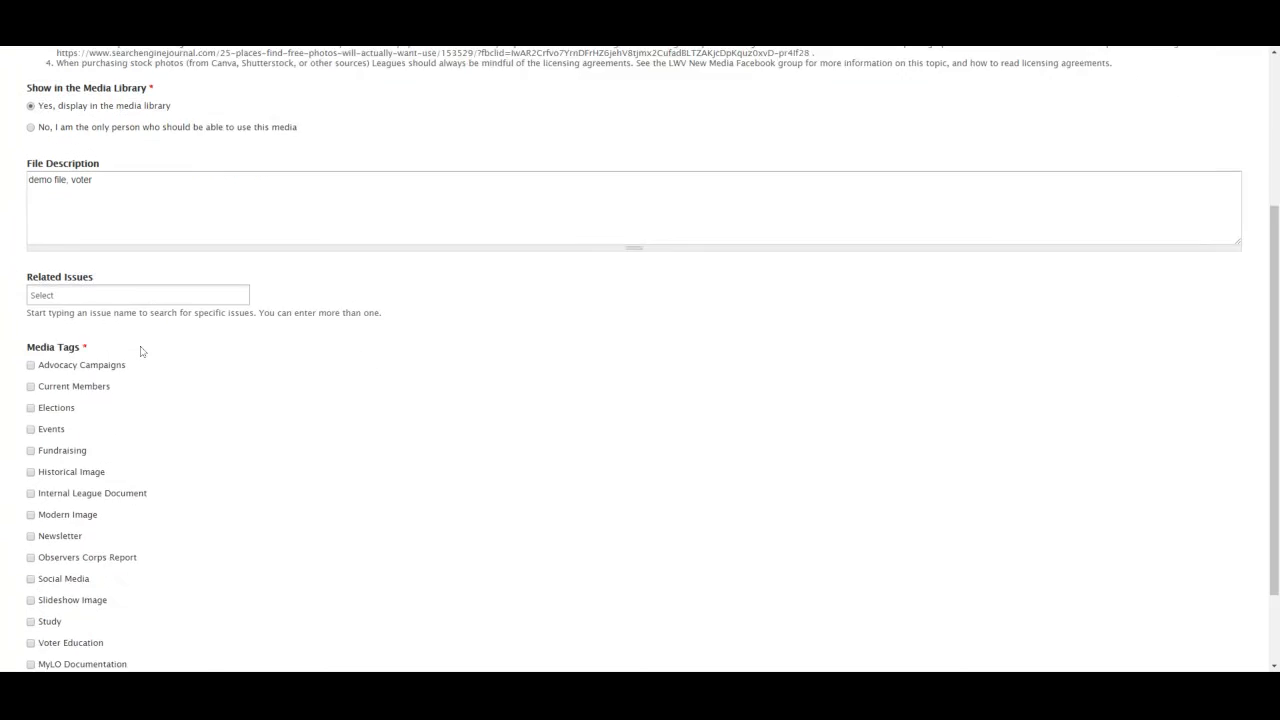
pyautogui.scroll(-1, 100, 420)
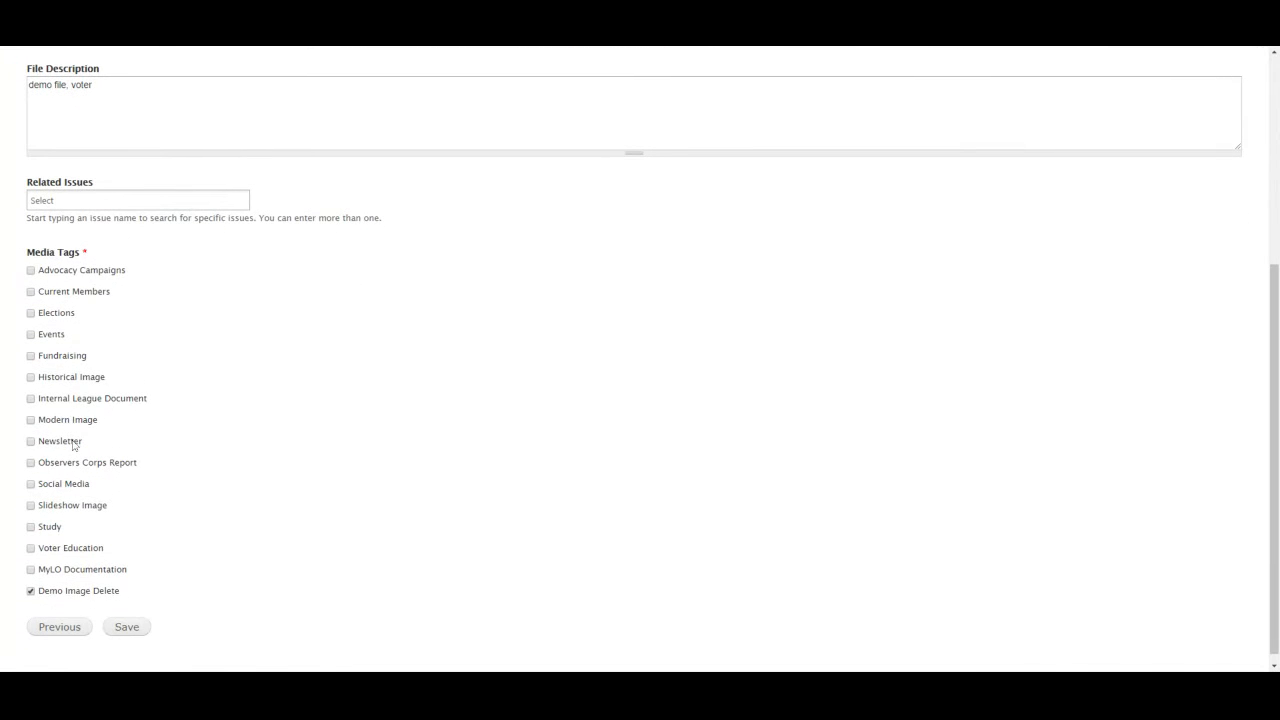
pyautogui.click(126, 628)
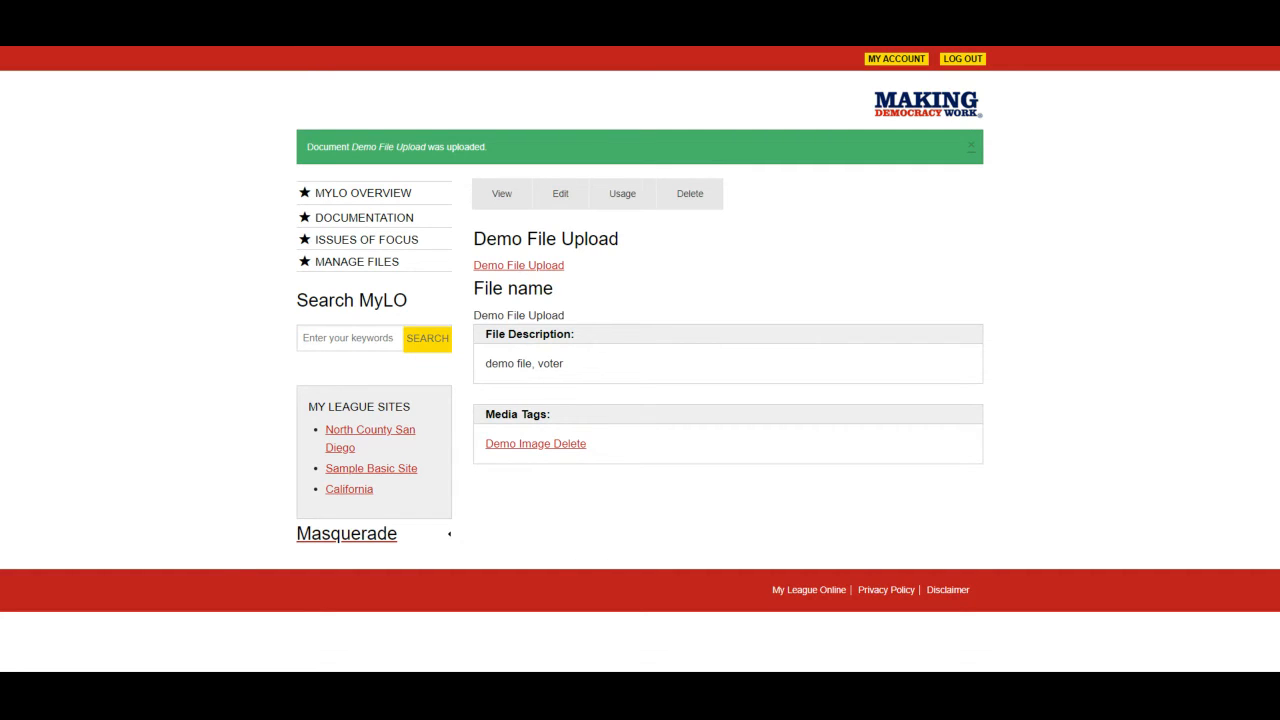
# Step: Open the Join page of Sample Basic Site and start a new draft of it
pyautogui.click(390, 469)
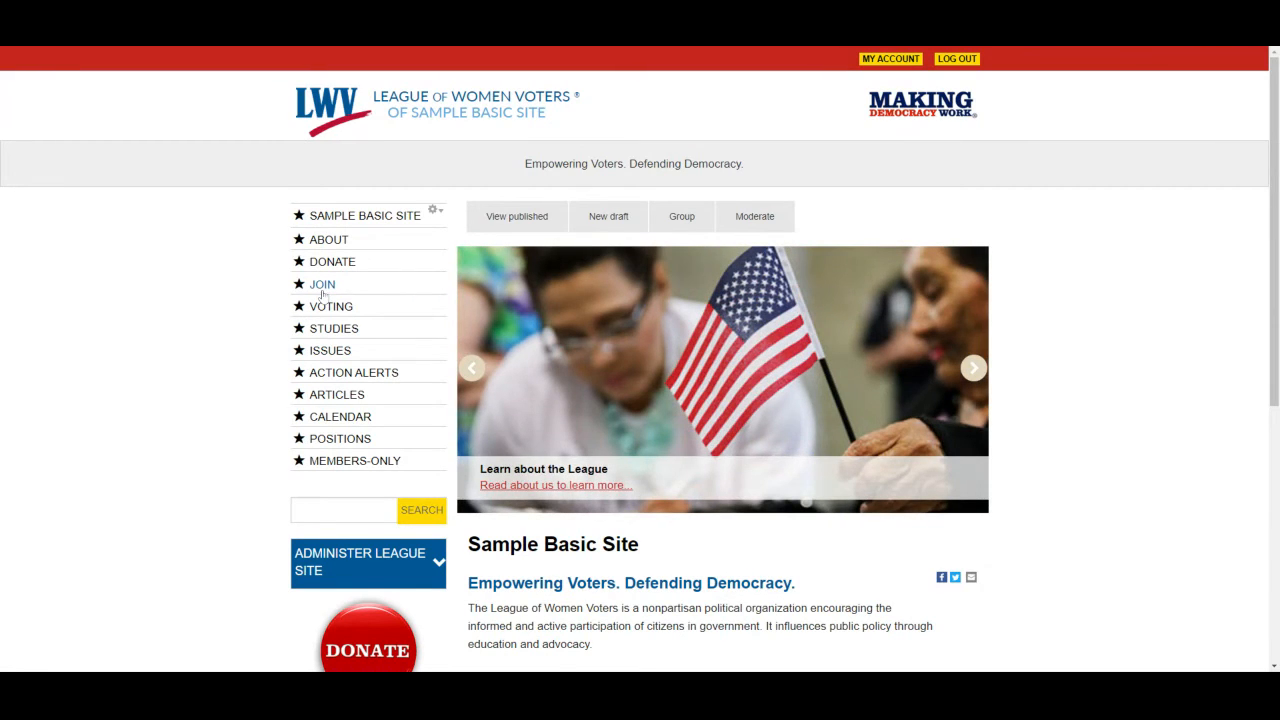
pyautogui.click(322, 287)
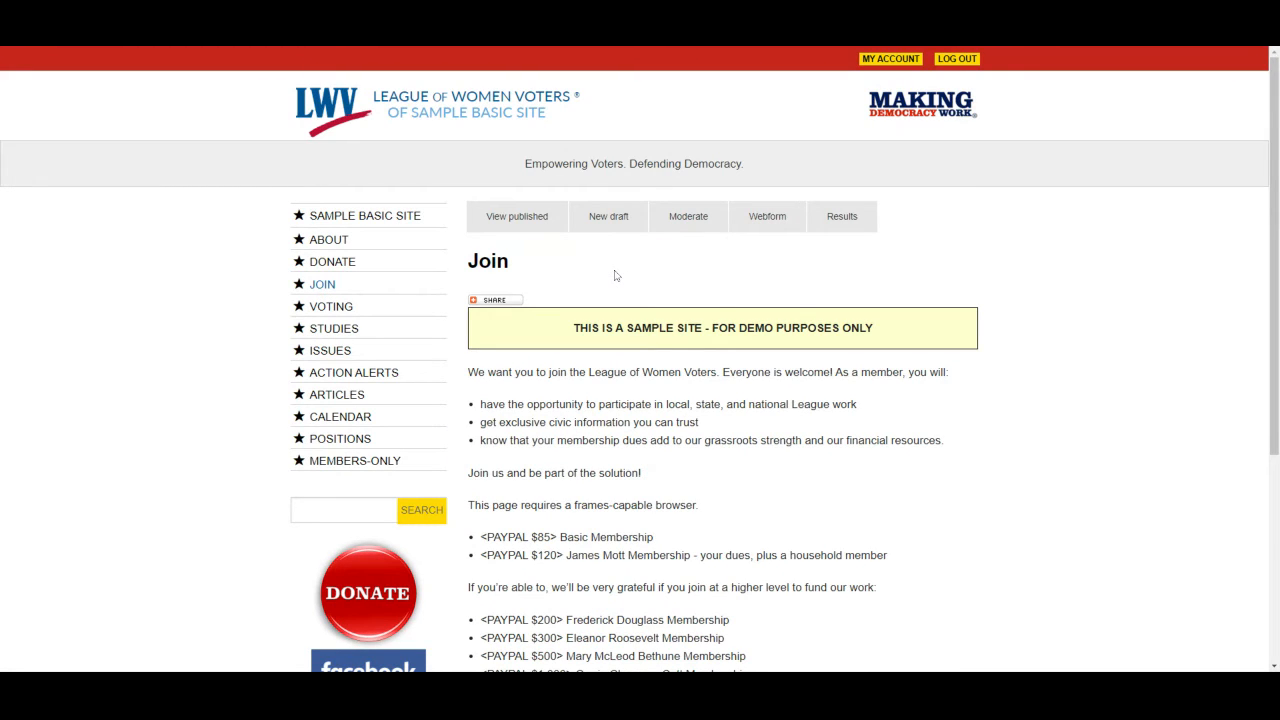
pyautogui.scroll(-2, 616, 276)
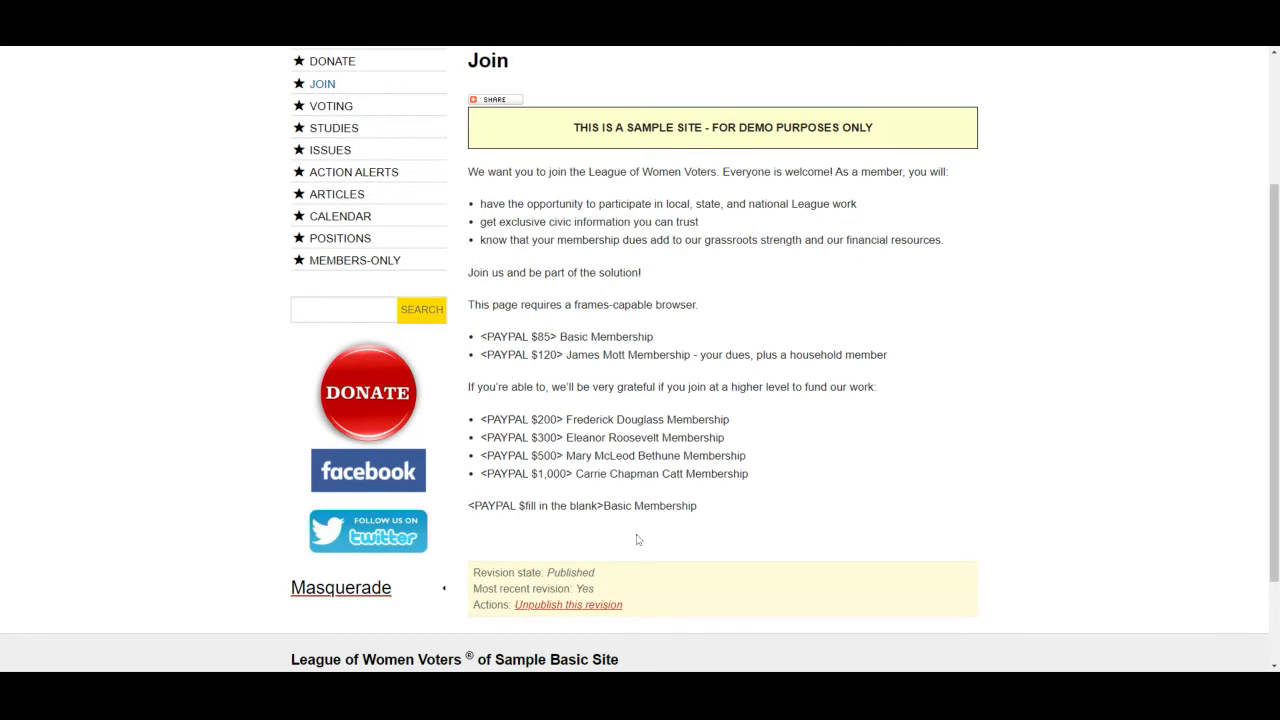
pyautogui.scroll(2, 592, 524)
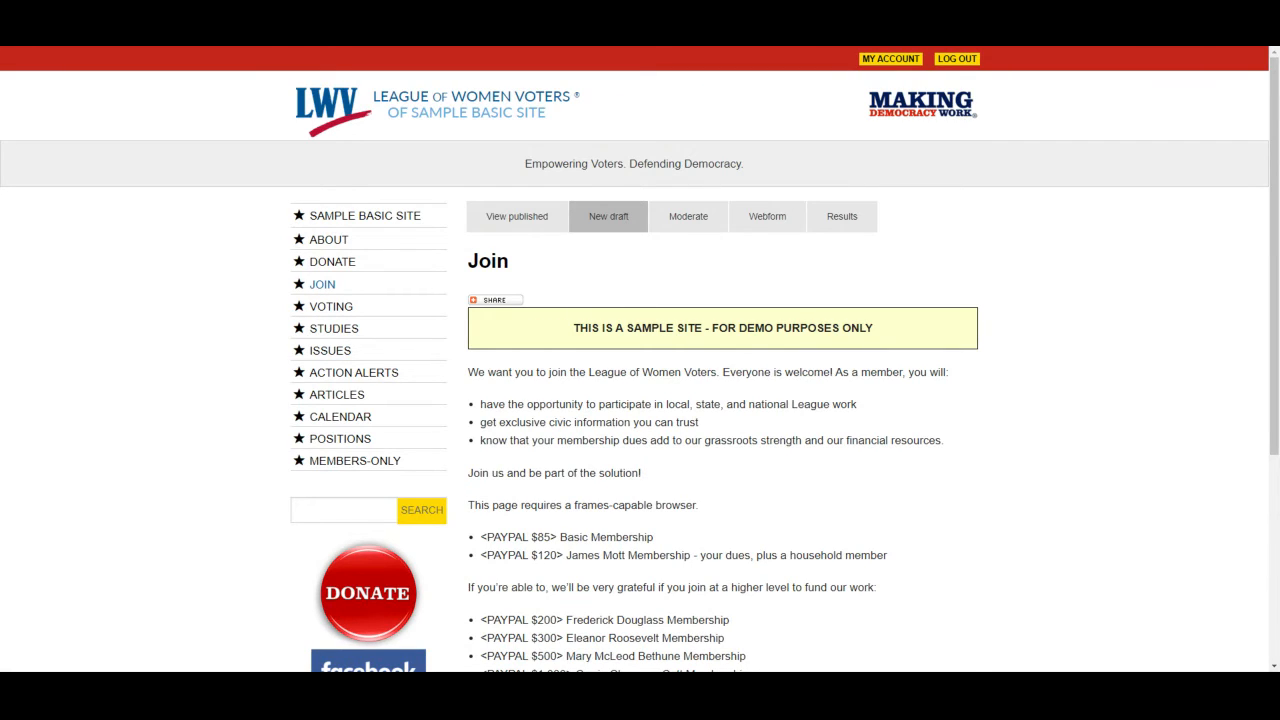
pyautogui.click(608, 217)
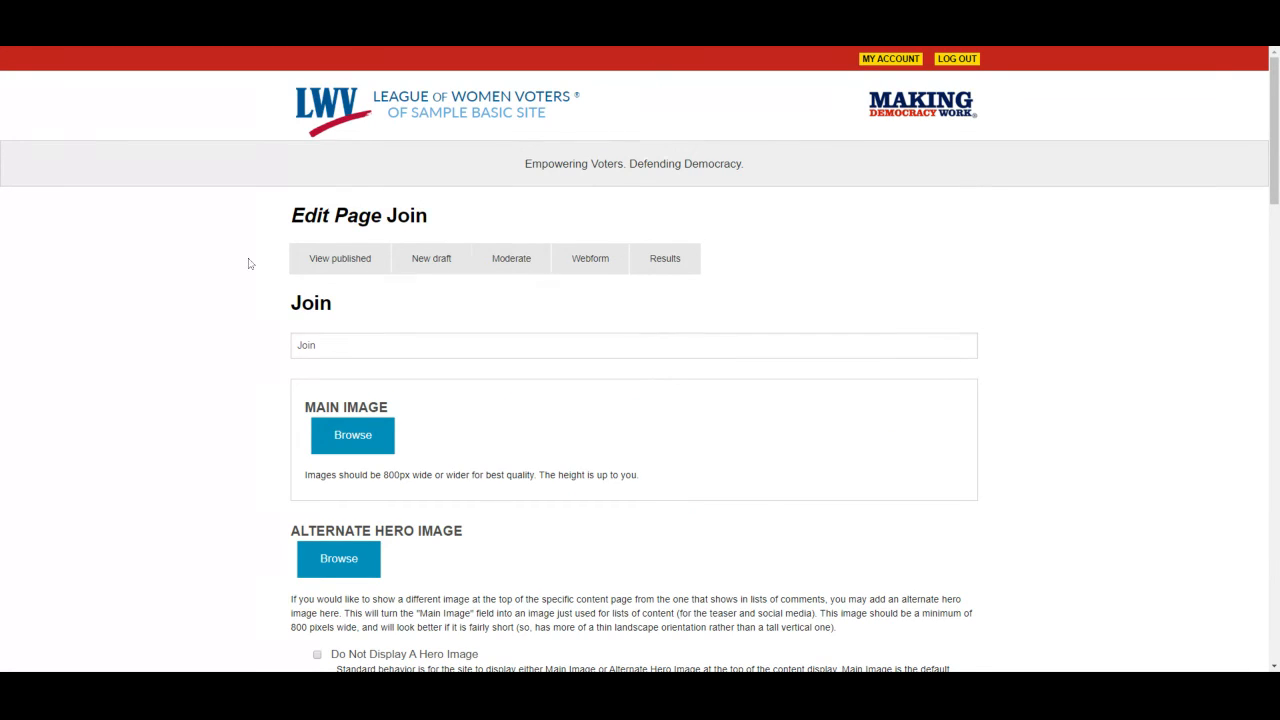
# Step: Set the insertion point below the last line of the Join page's body and open the media browser there
pyautogui.scroll(-7, 250, 263)
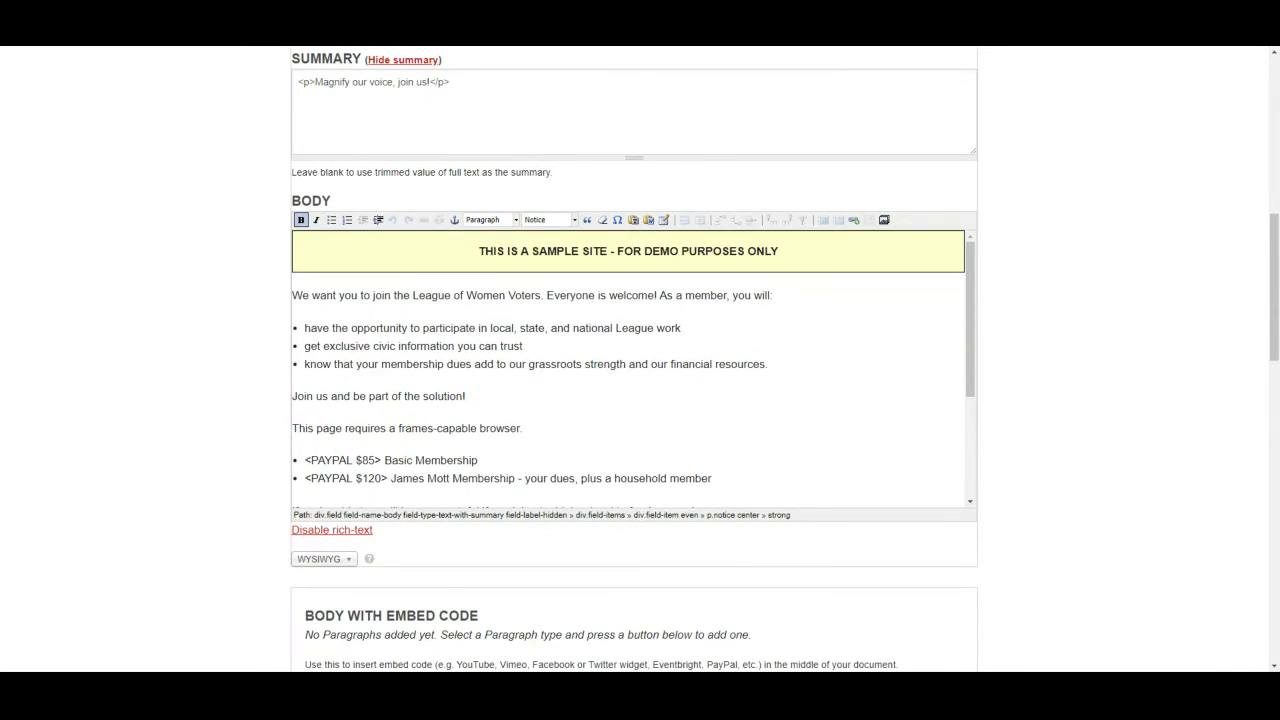
pyautogui.scroll(-3, 490, 478)
pyautogui.click(480, 480)
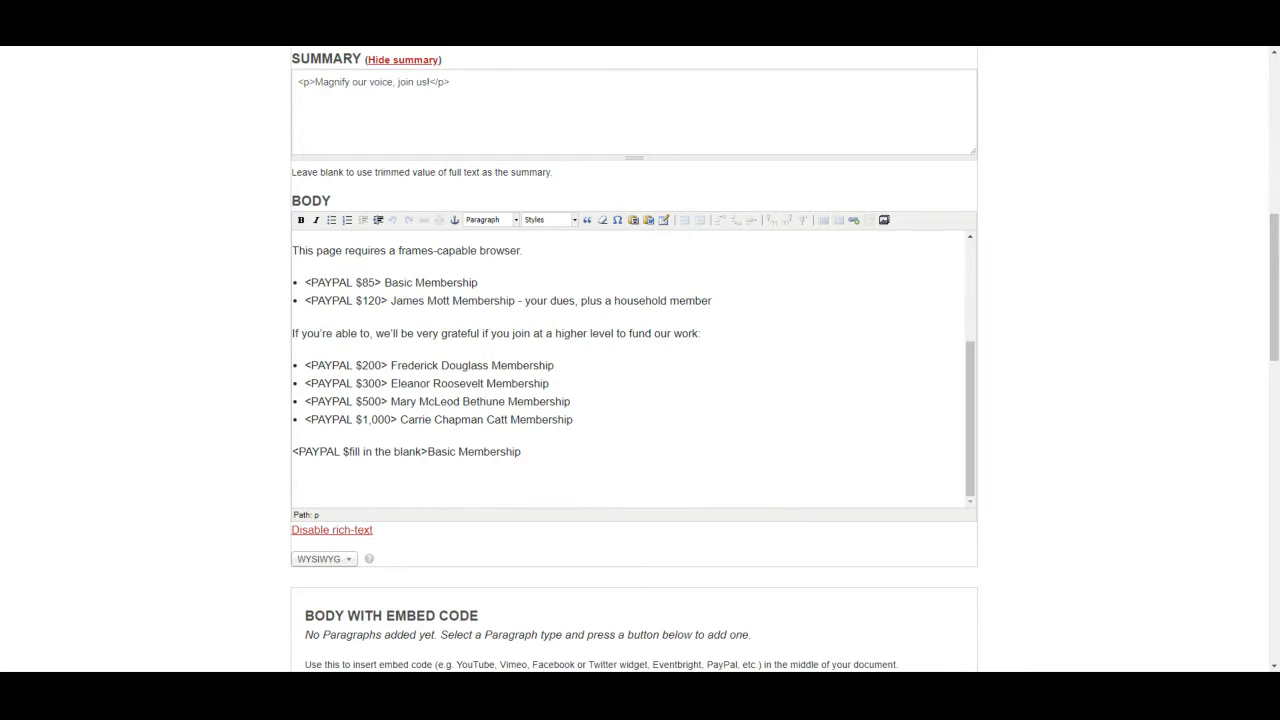
pyautogui.press('BackSpace')
pyautogui.click(884, 221)
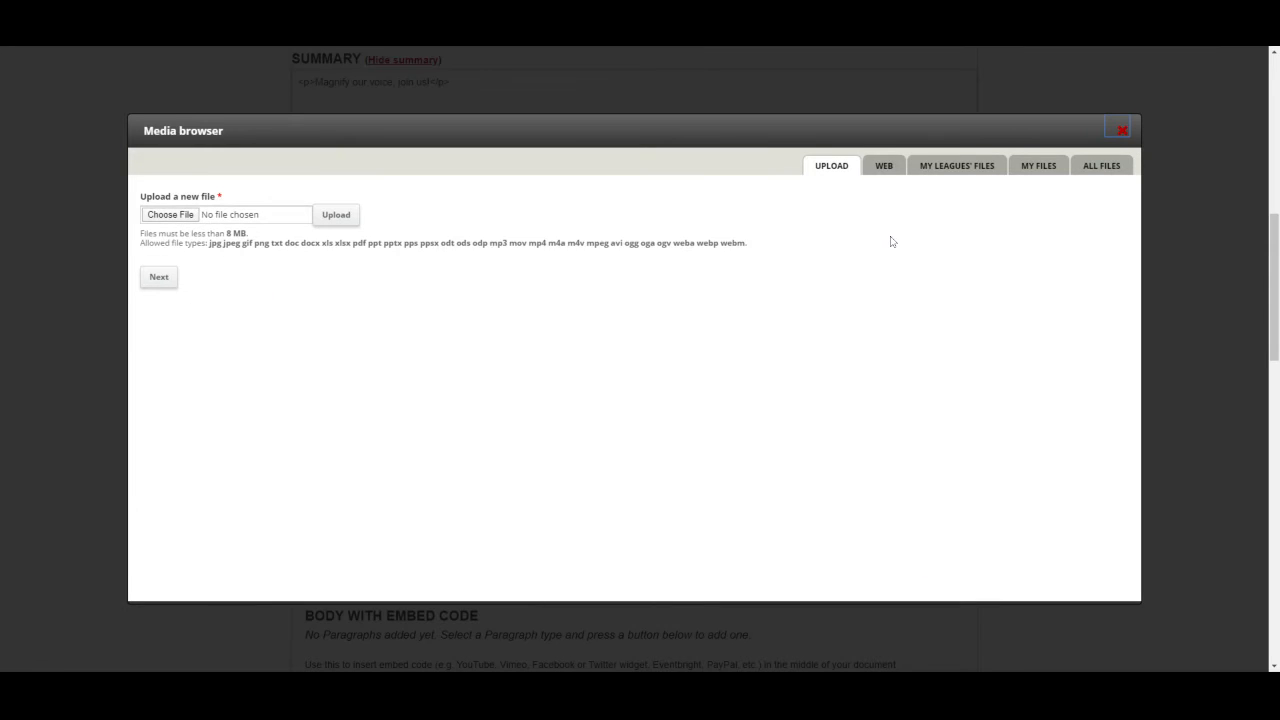
# Step: Upload the Staples order confirmation PDF through the media browser, with public local files as its destination
pyautogui.click(170, 220)
pyautogui.doubleClick(287, 415)
pyautogui.click(164, 282)
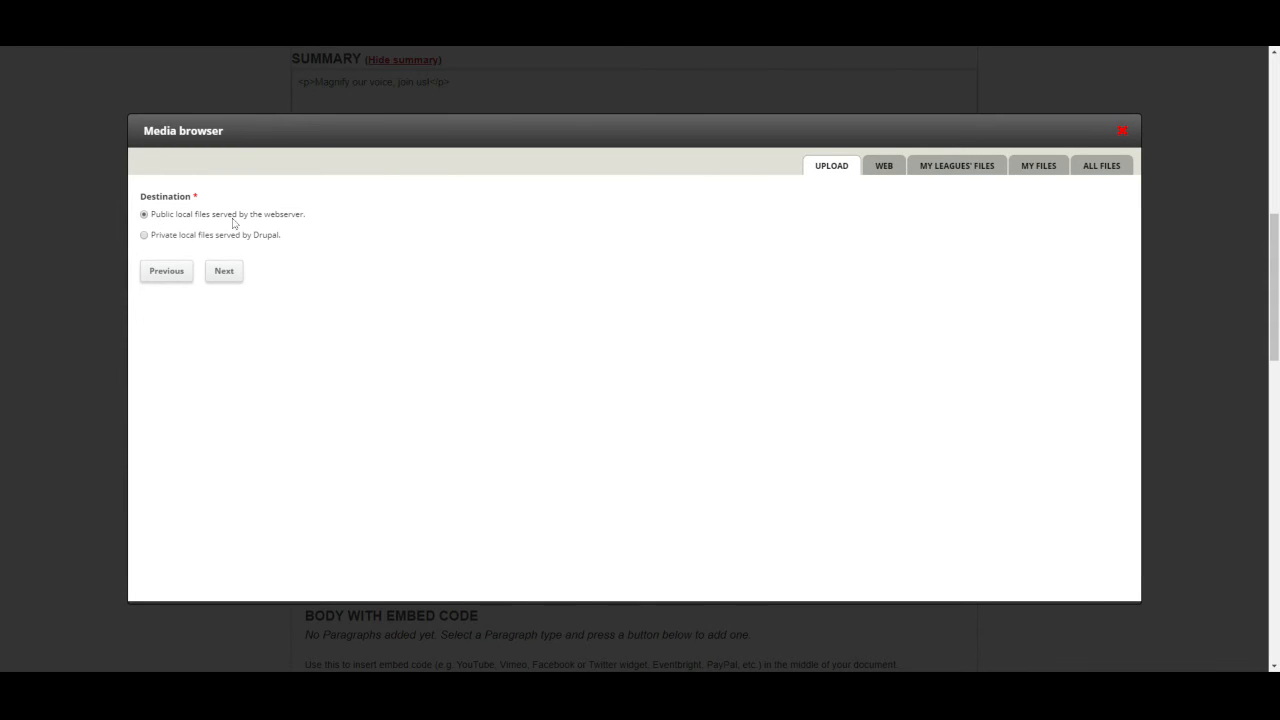
pyautogui.click(226, 274)
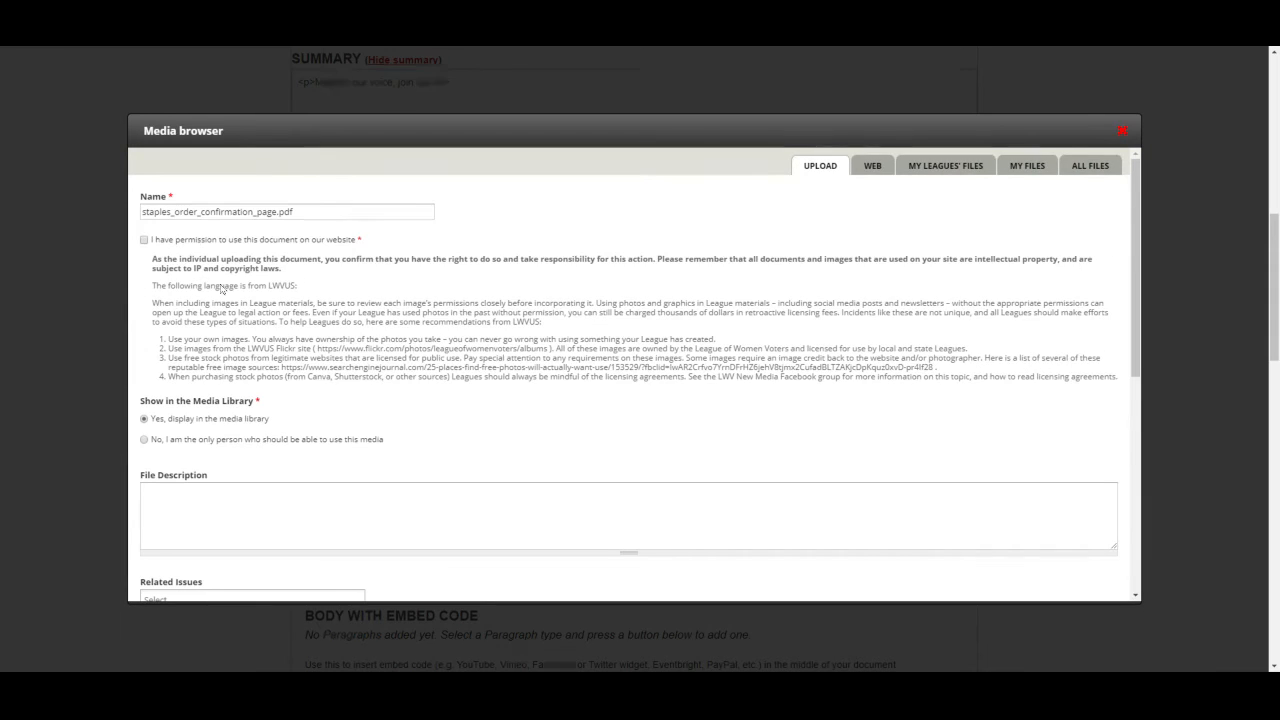
# Step: Name the document "Demo File" and confirm permission to use it on the website
pyautogui.click(296, 212)
pyautogui.moveTo(293, 212); pyautogui.dragTo(90, 223)
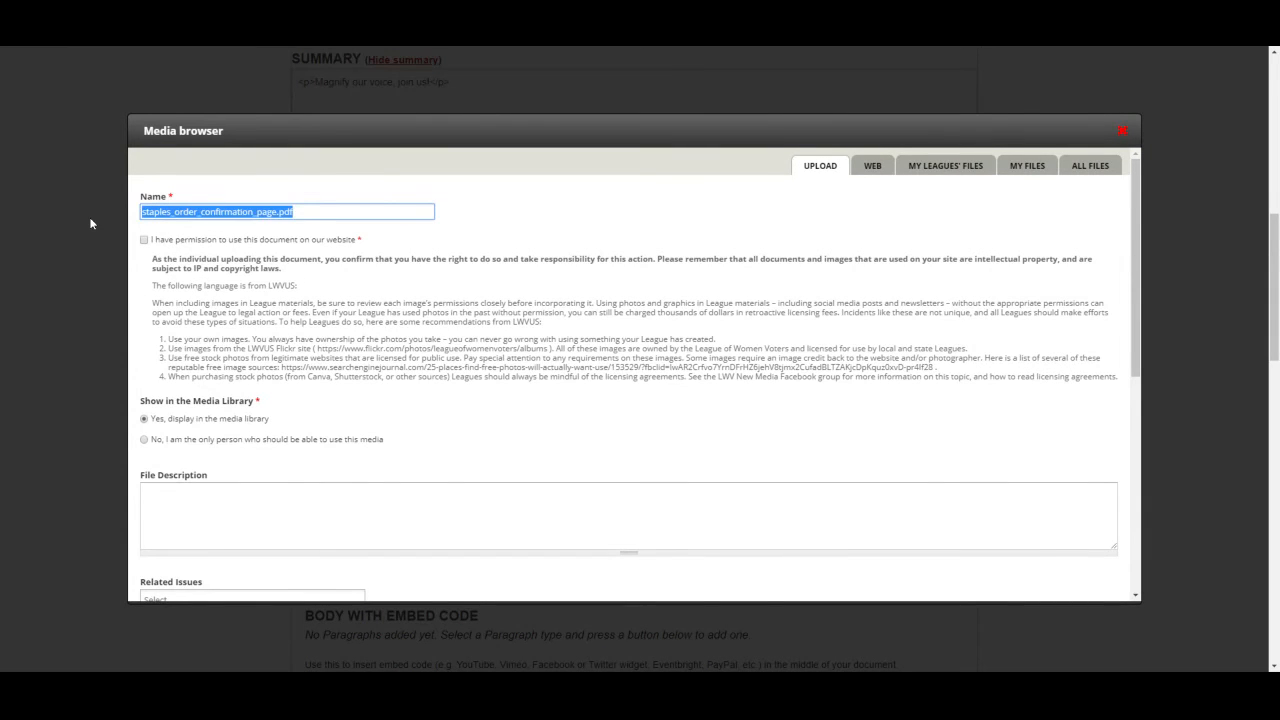
pyautogui.write('Demo File')
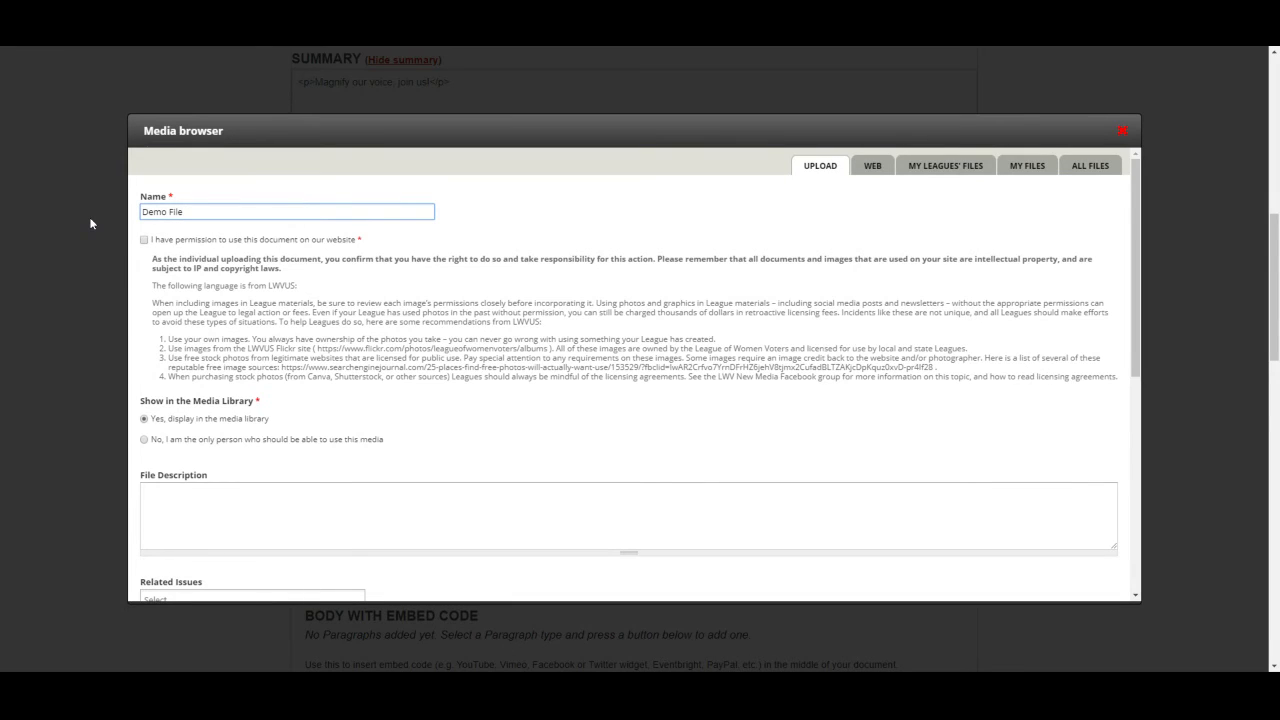
pyautogui.click(143, 240)
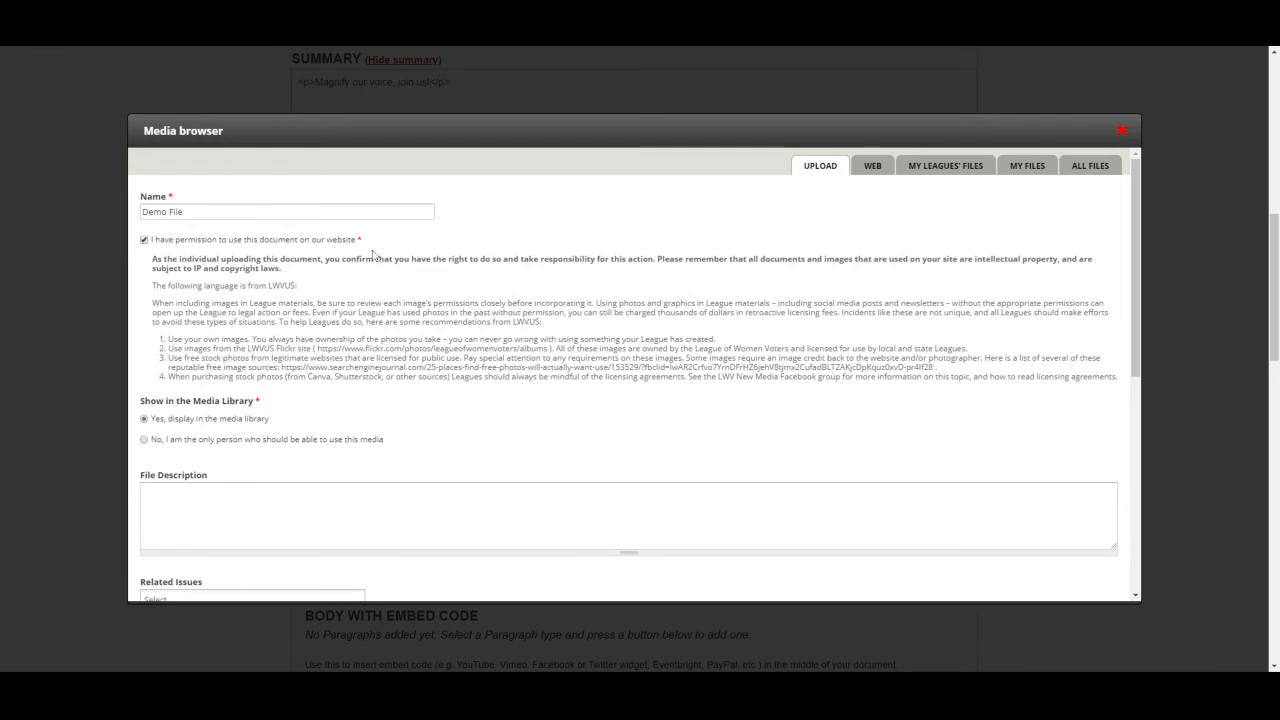
# Step: Set the document to display in the media library and enter "demo" as its file description
pyautogui.scroll(-1, 302, 390)
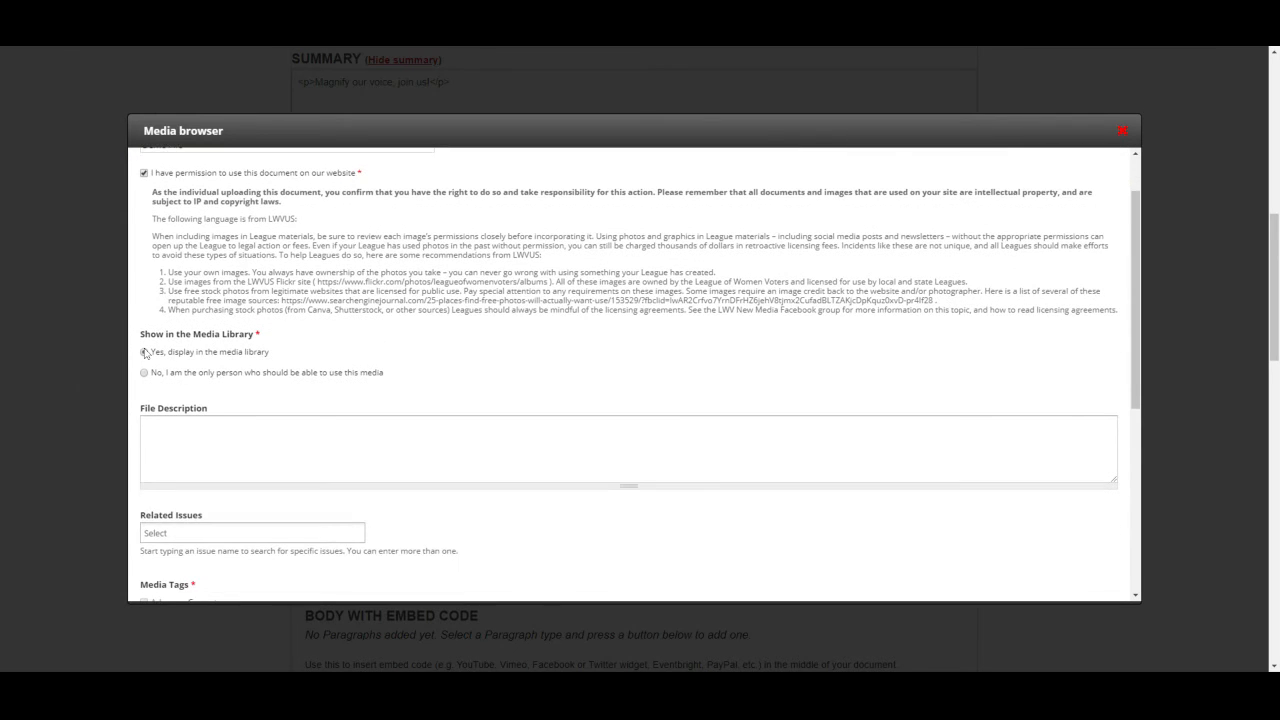
pyautogui.click(144, 352)
pyautogui.click(628, 448)
pyautogui.write('demo')
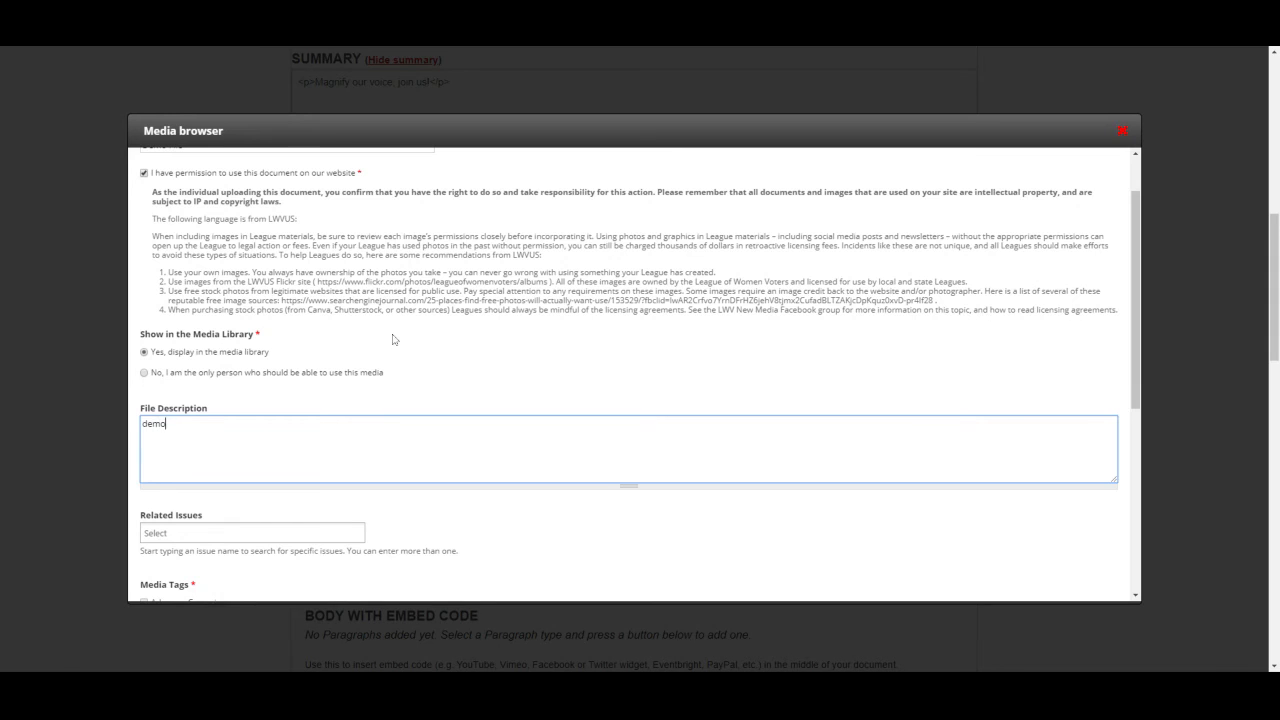
# Step: Tag the document "Demo Image Delete" and embed it in the Join page's body, displayed as full content
pyautogui.scroll(-2, 396, 340)
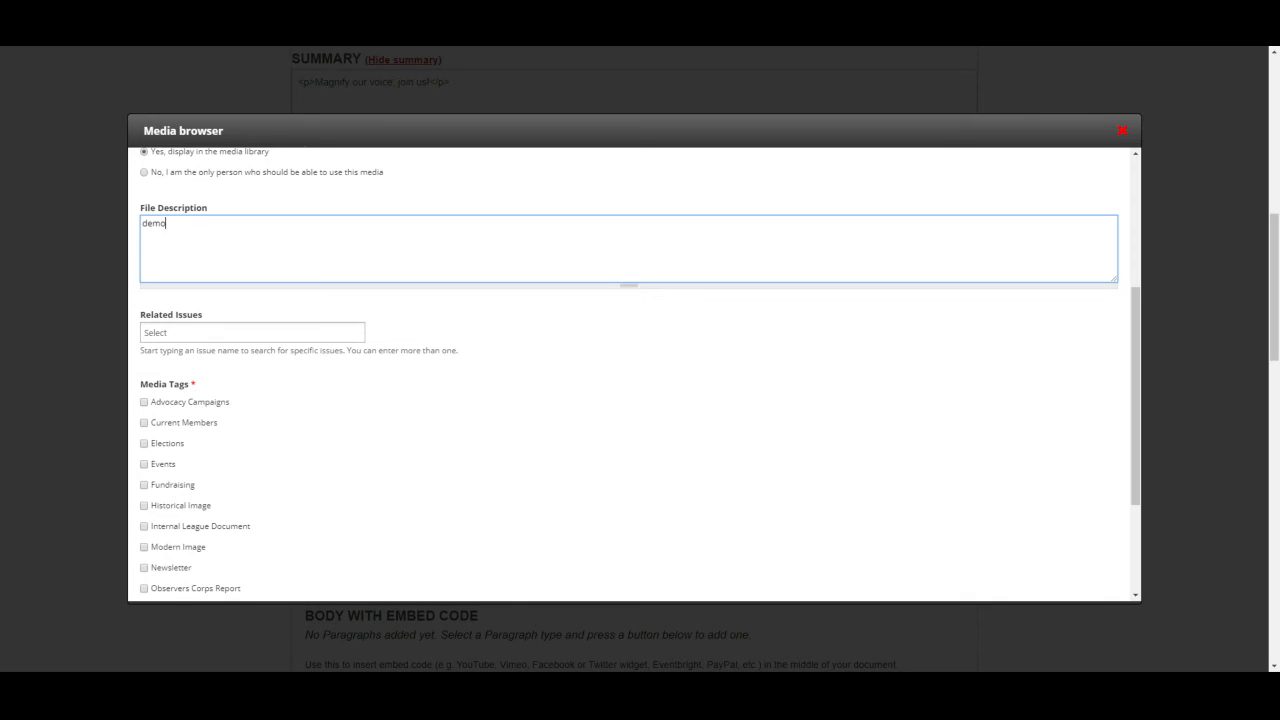
pyautogui.scroll(-2, 634, 375)
pyautogui.scroll(-1, 271, 337)
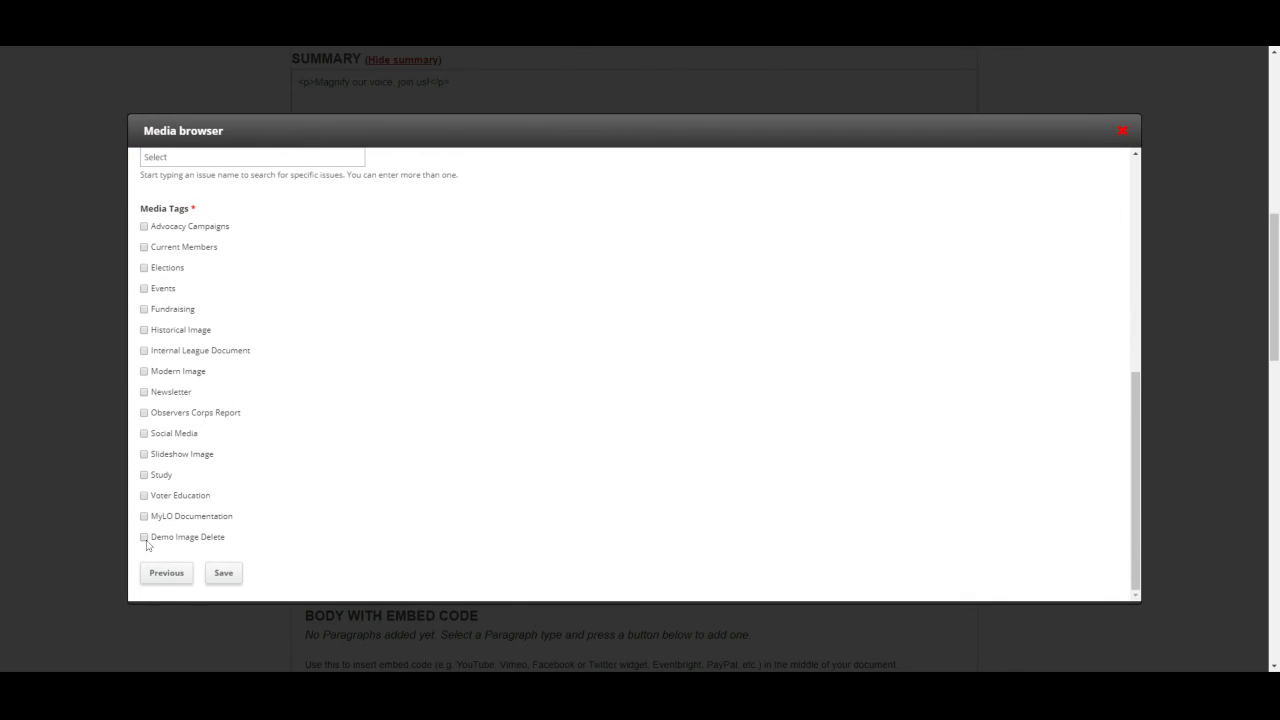
pyautogui.click(144, 537)
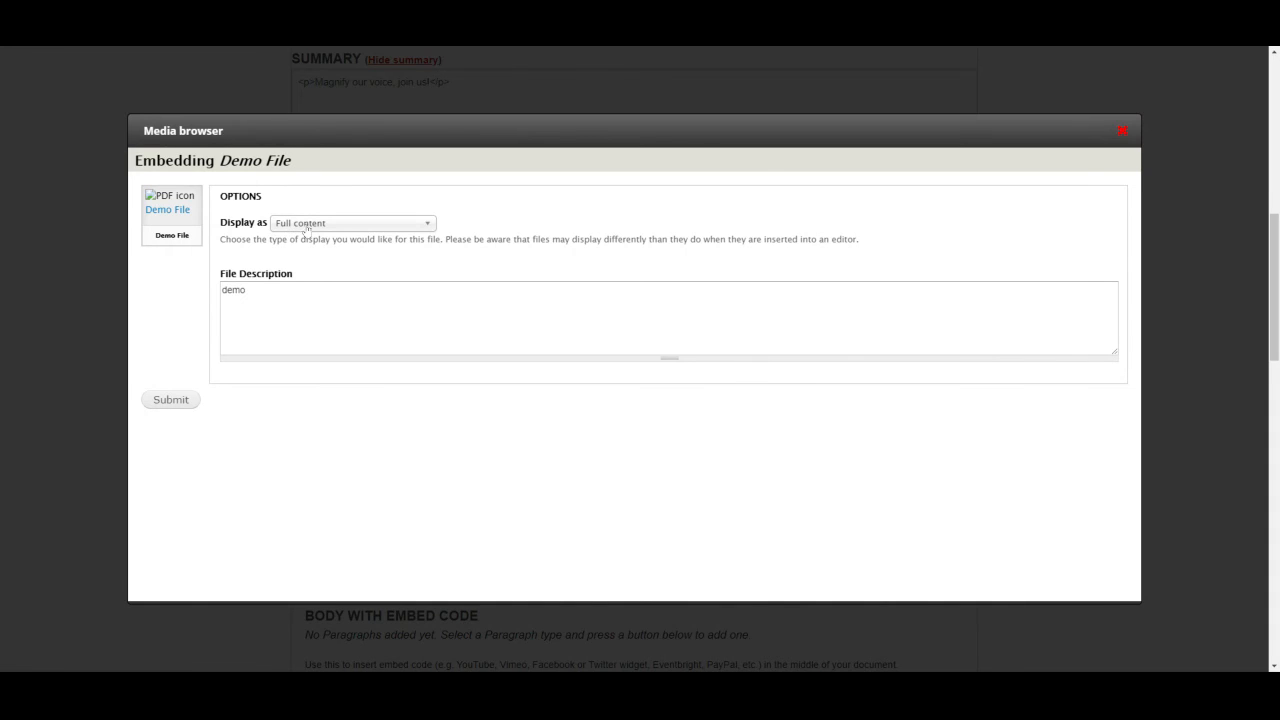
pyautogui.click(171, 400)
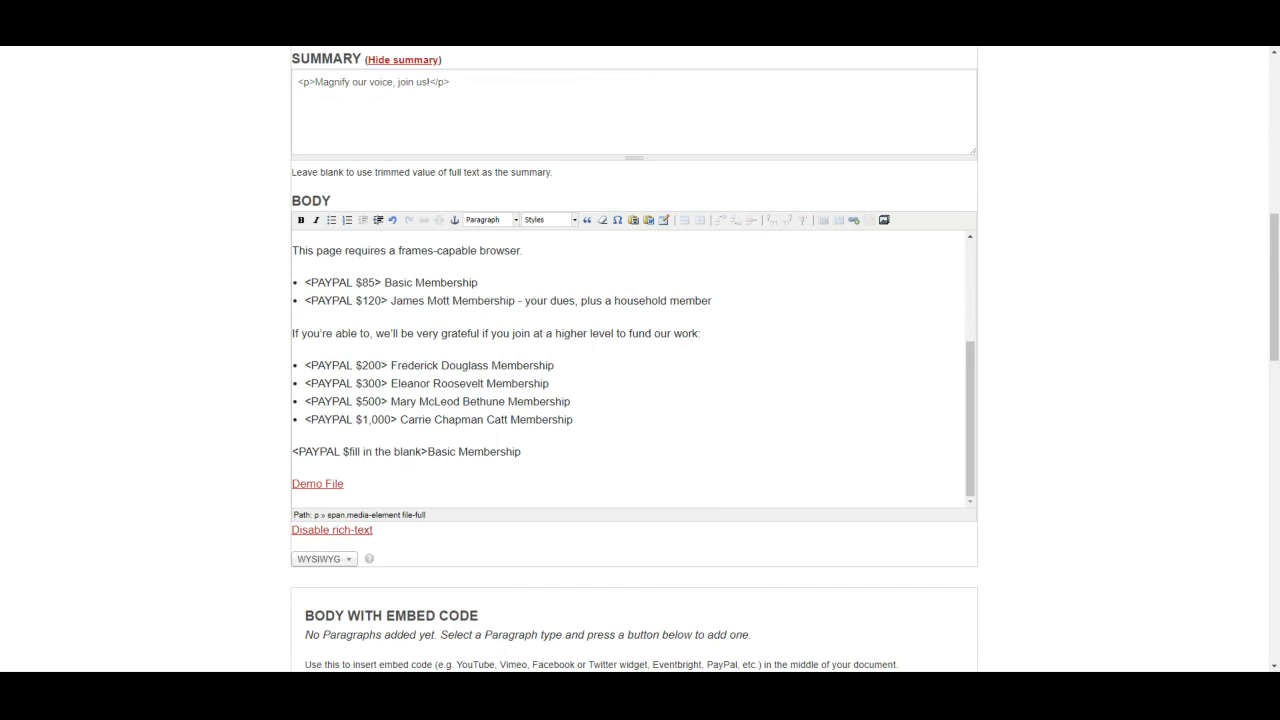
# Step: Change the embedded document's link text in the body to "Membership Form", keeping the link intact
pyautogui.moveTo(344, 484); pyautogui.dragTo(242, 493)
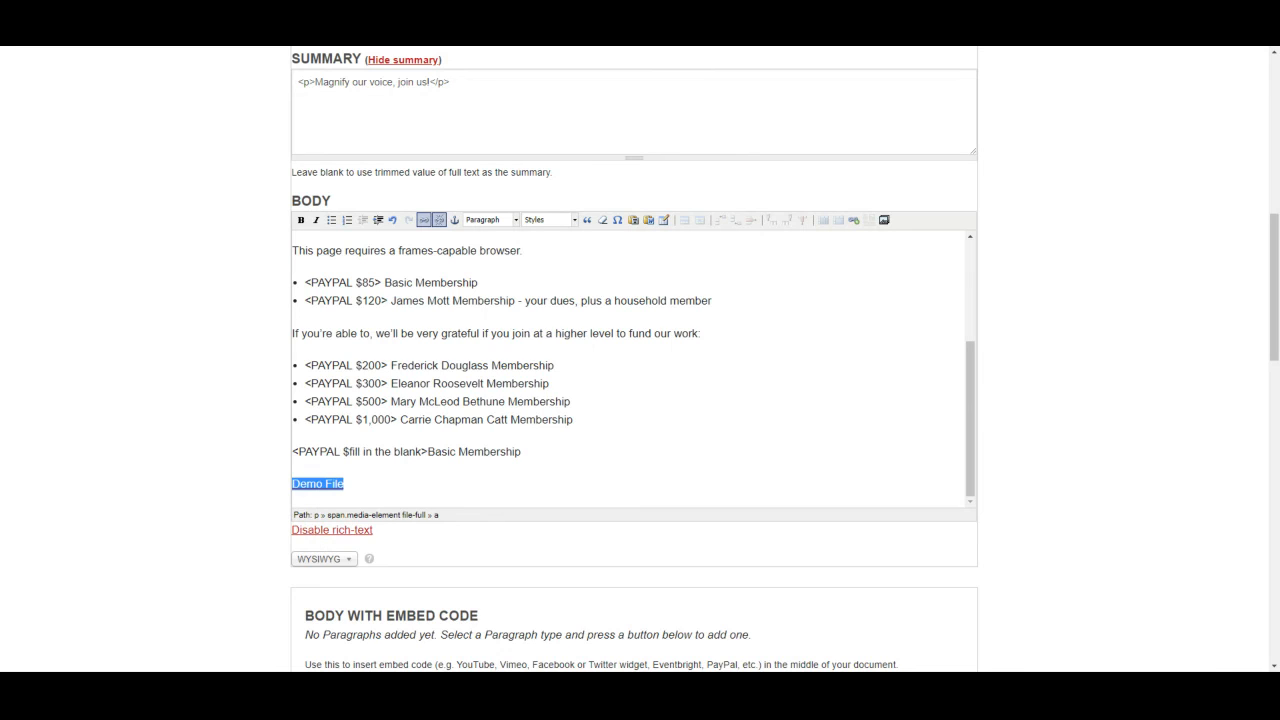
pyautogui.click(325, 487)
pyautogui.write('Membersh')
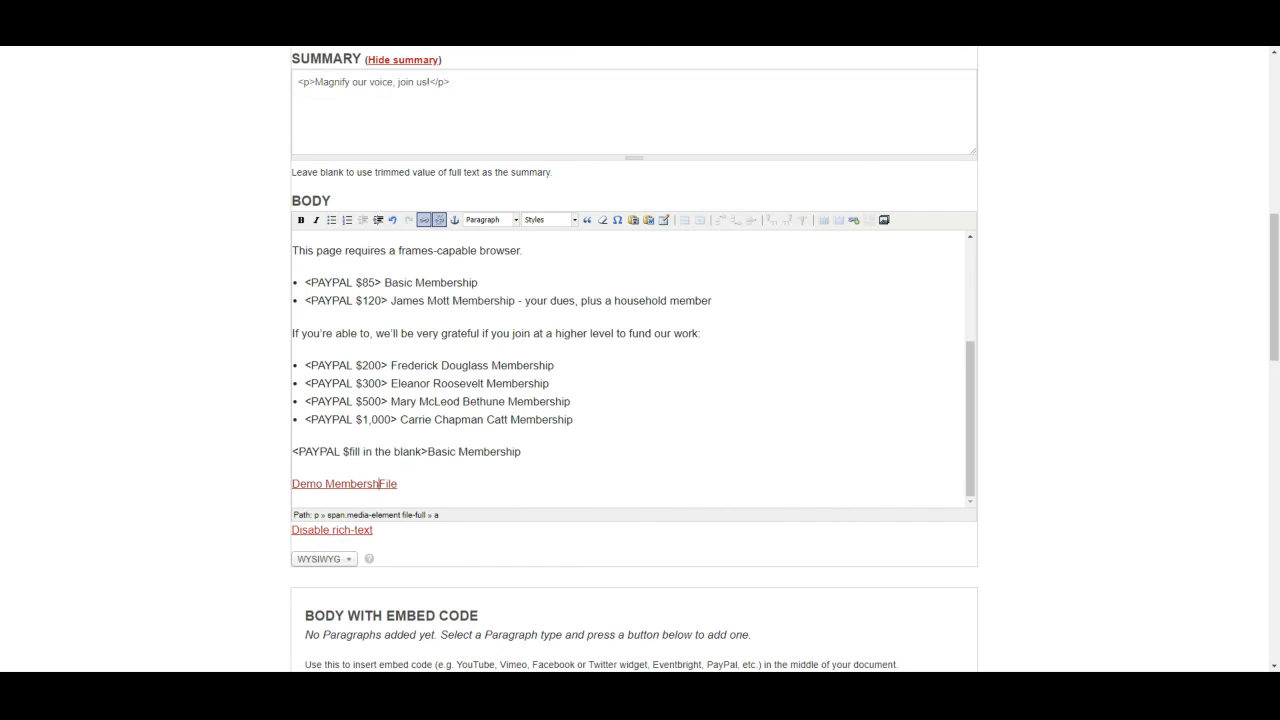
pyautogui.write('ip Form')
pyautogui.press('Delete')
pyautogui.press('Delete')
pyautogui.press('Delete')
pyautogui.press('Delete')
pyautogui.click(323, 484)
pyautogui.press('BackSpace')
pyautogui.press('BackSpace')
pyautogui.press('BackSpace')
pyautogui.press('BackSpace')
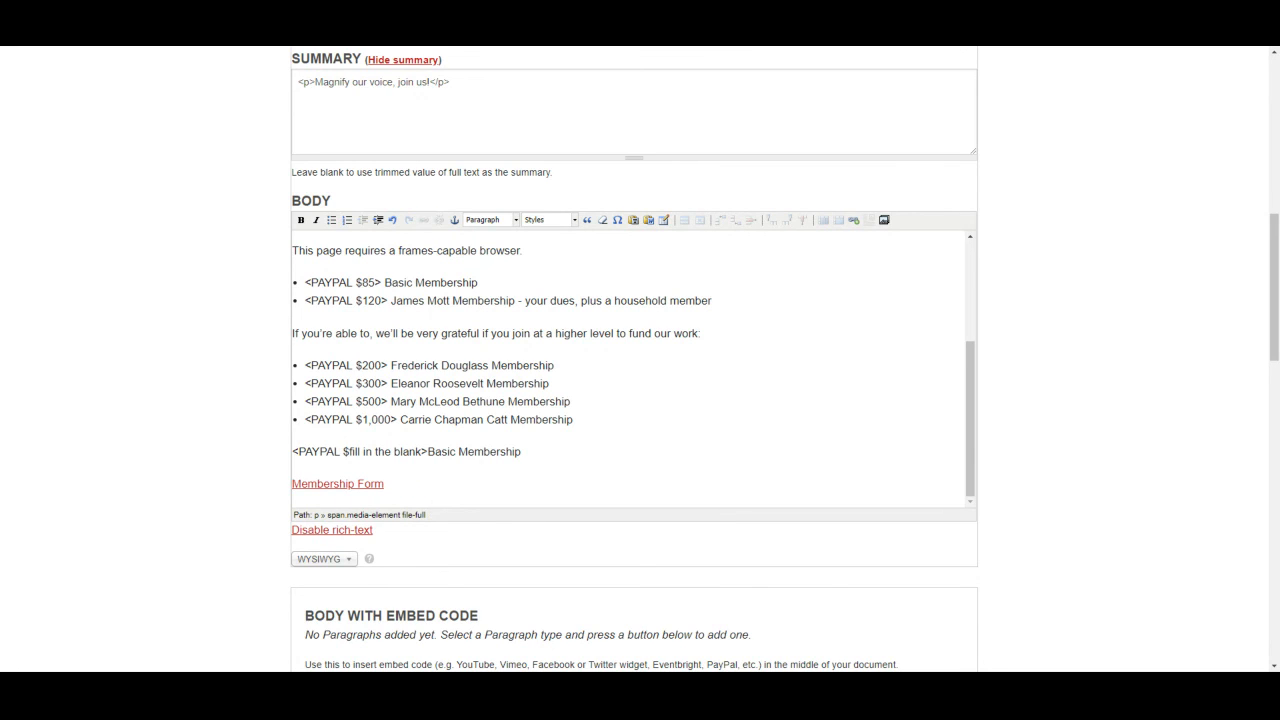
# Step: Save the Join page as a draft and check the document link below the membership levels
pyautogui.scroll(-15, 253, 430)
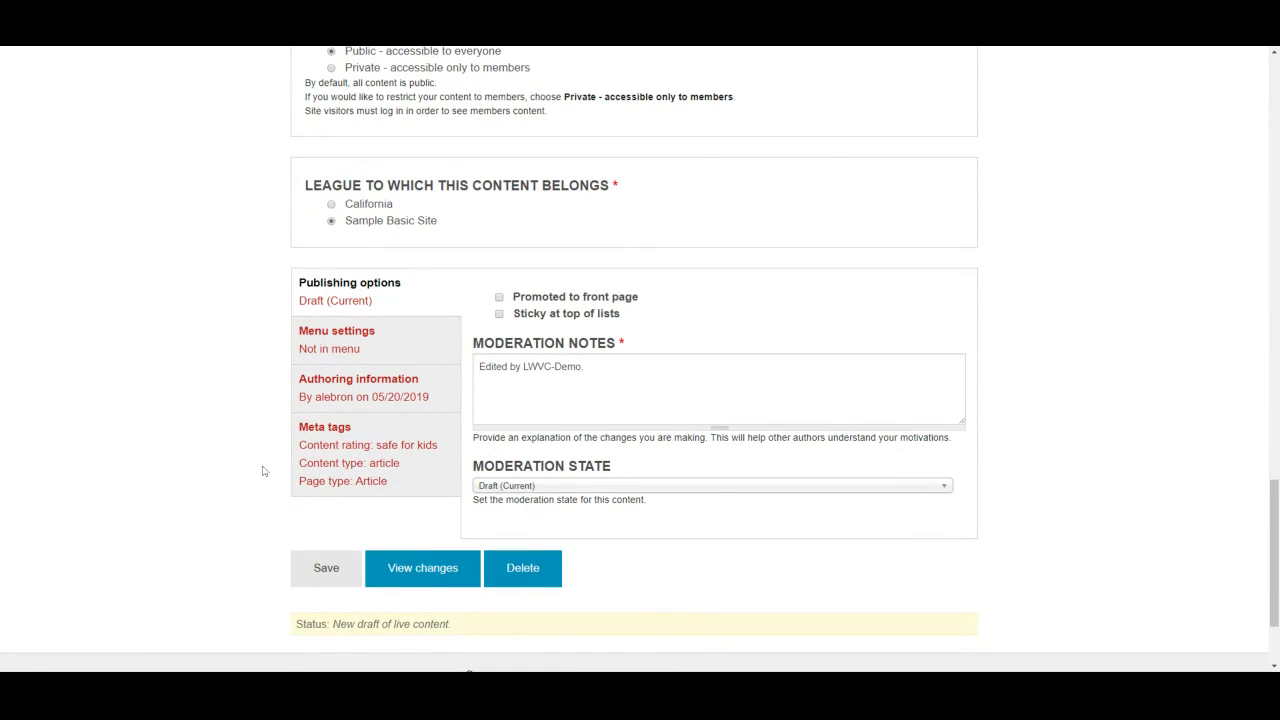
pyautogui.click(326, 580)
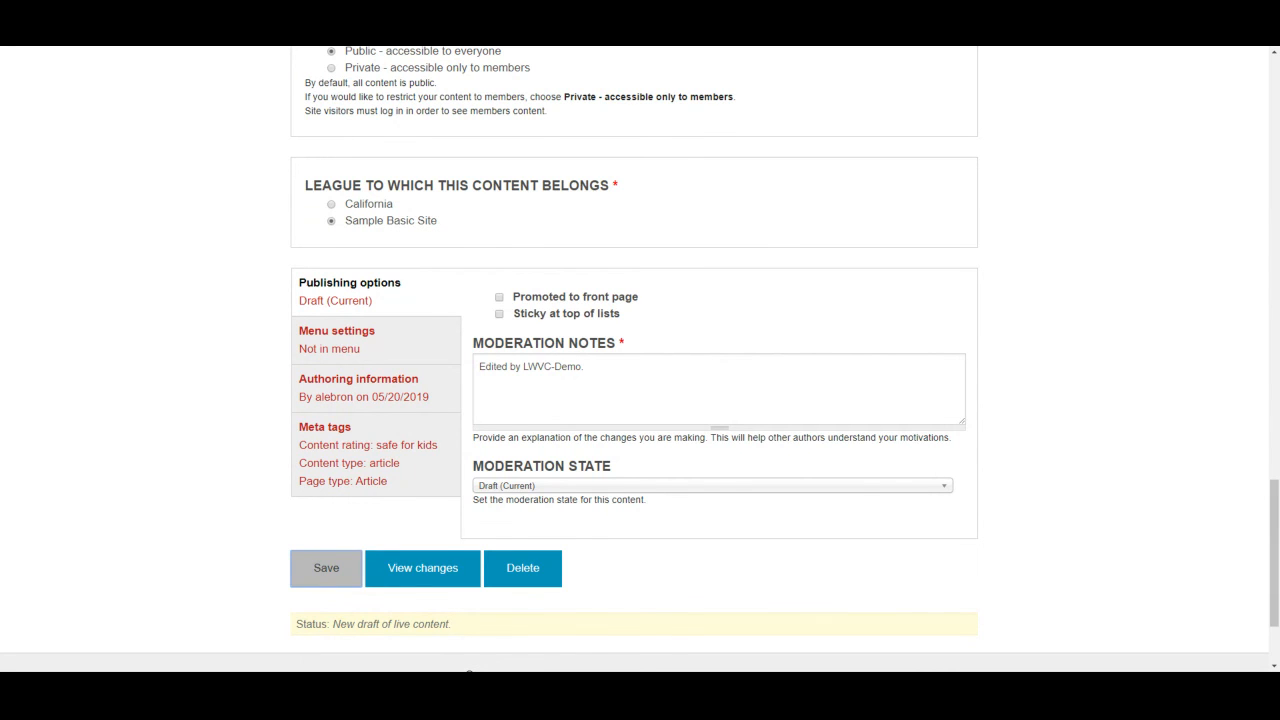
pyautogui.scroll(-3, 703, 505)
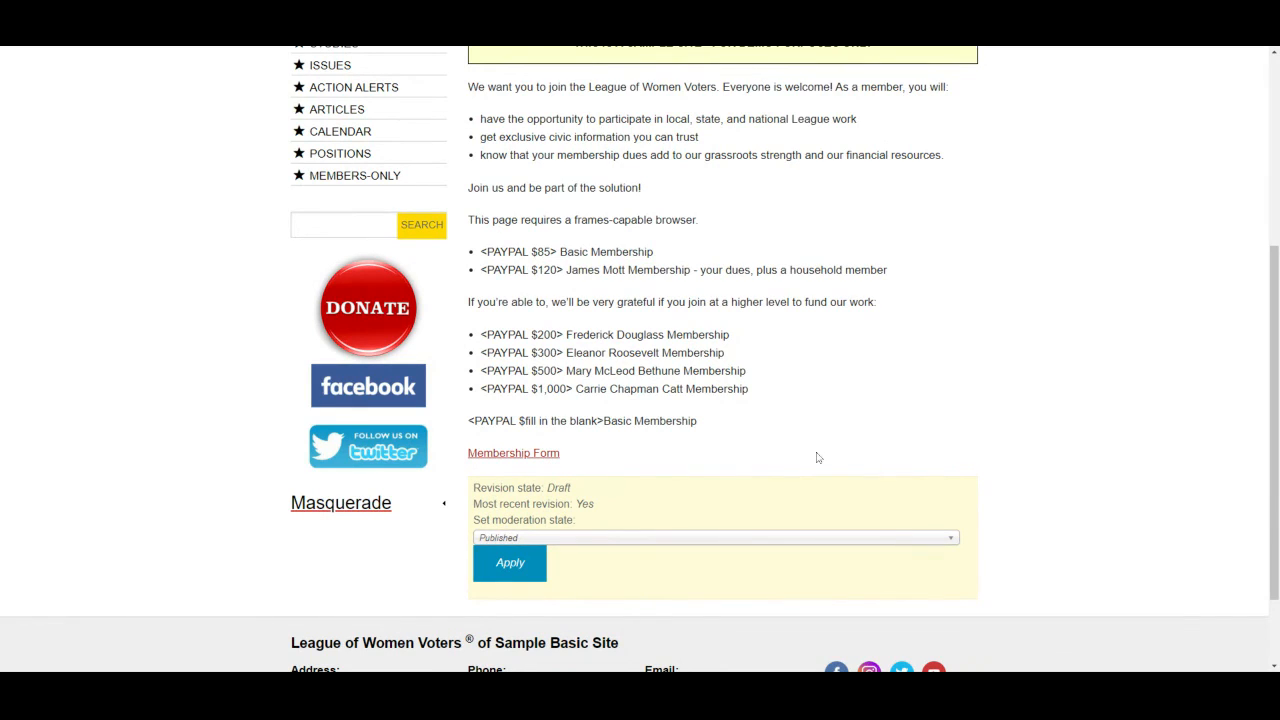
pyautogui.scroll(2, 819, 465)
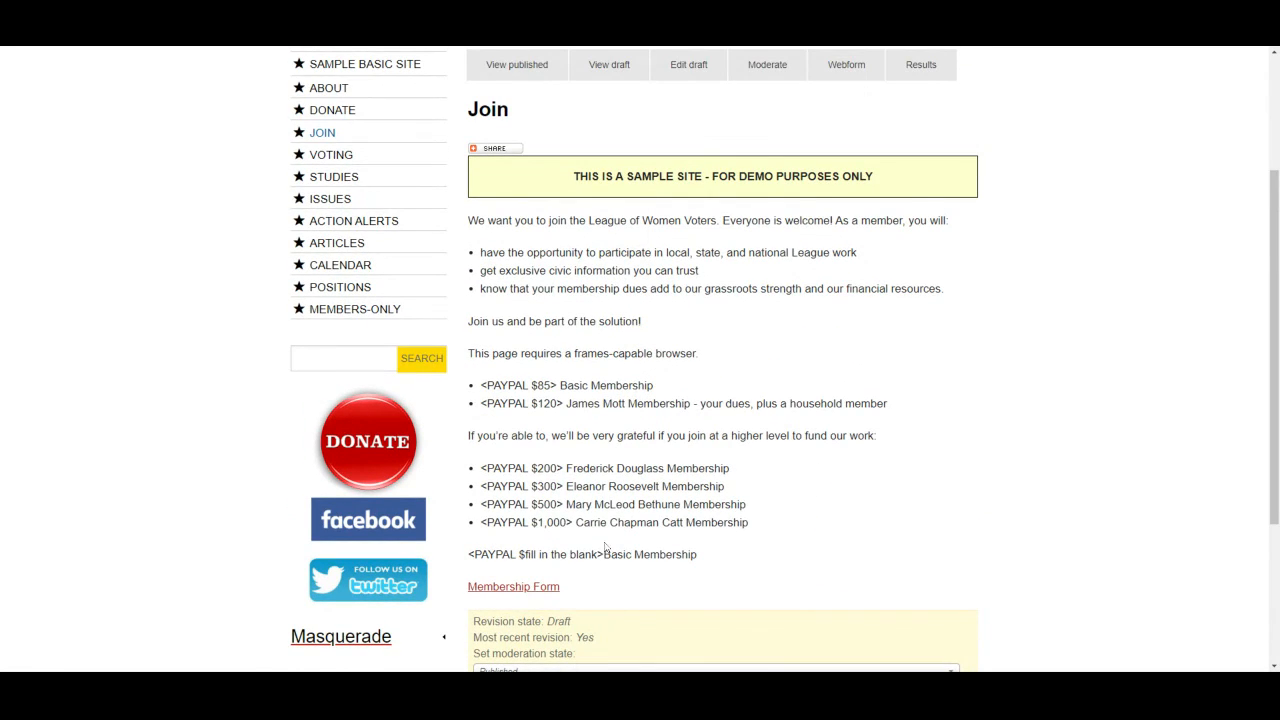